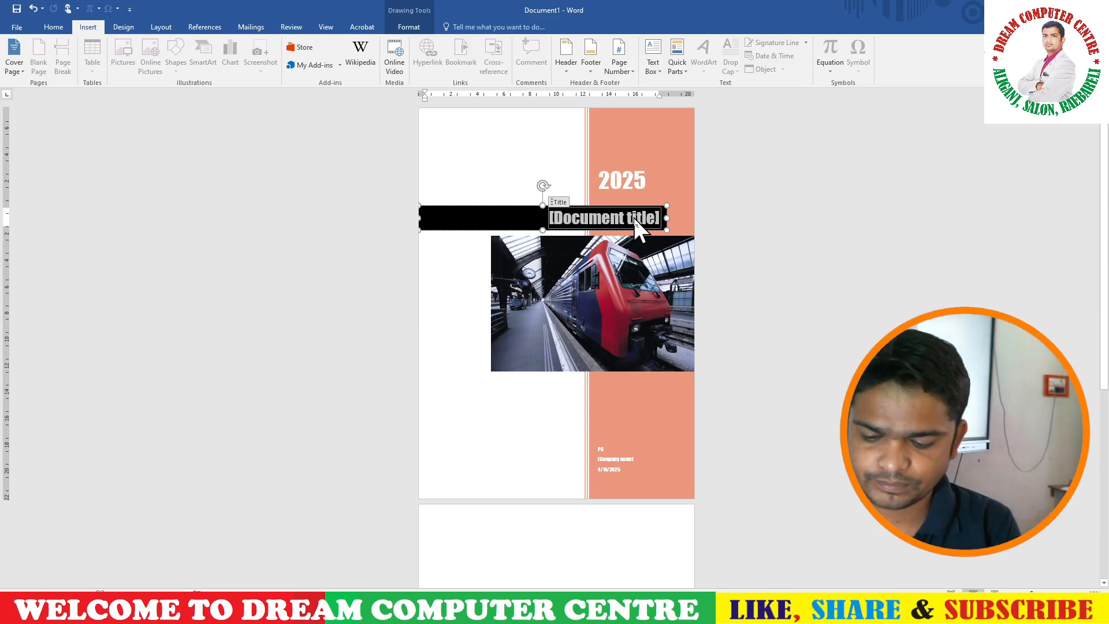
# Replace the cover page's document title placeholder with "Metro Train"
pyautogui.write('ne')
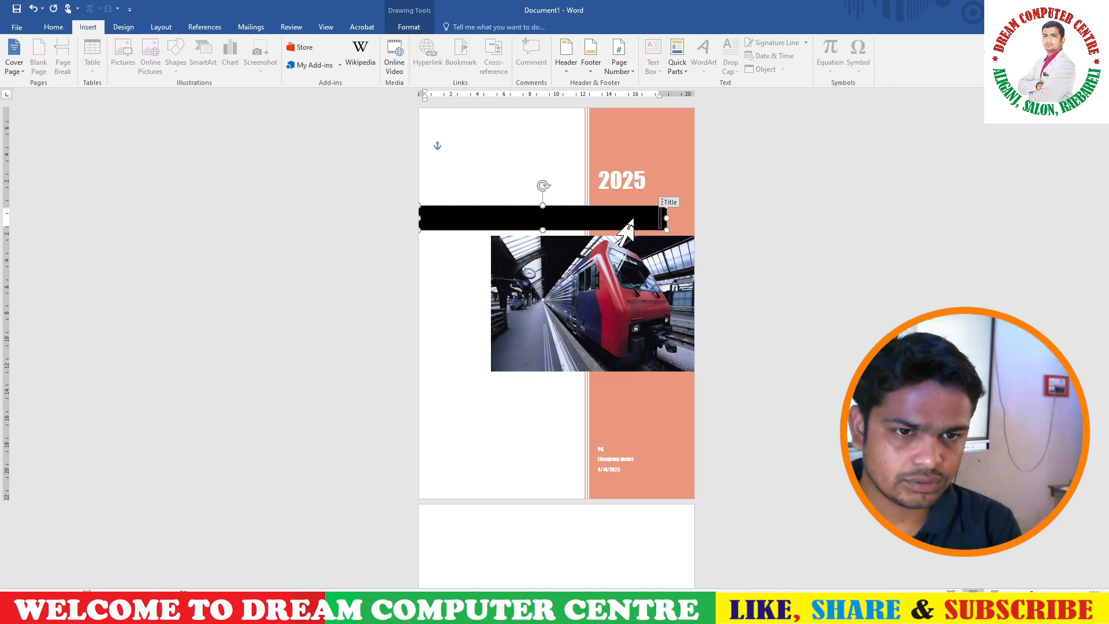
pyautogui.write('Metro Train')
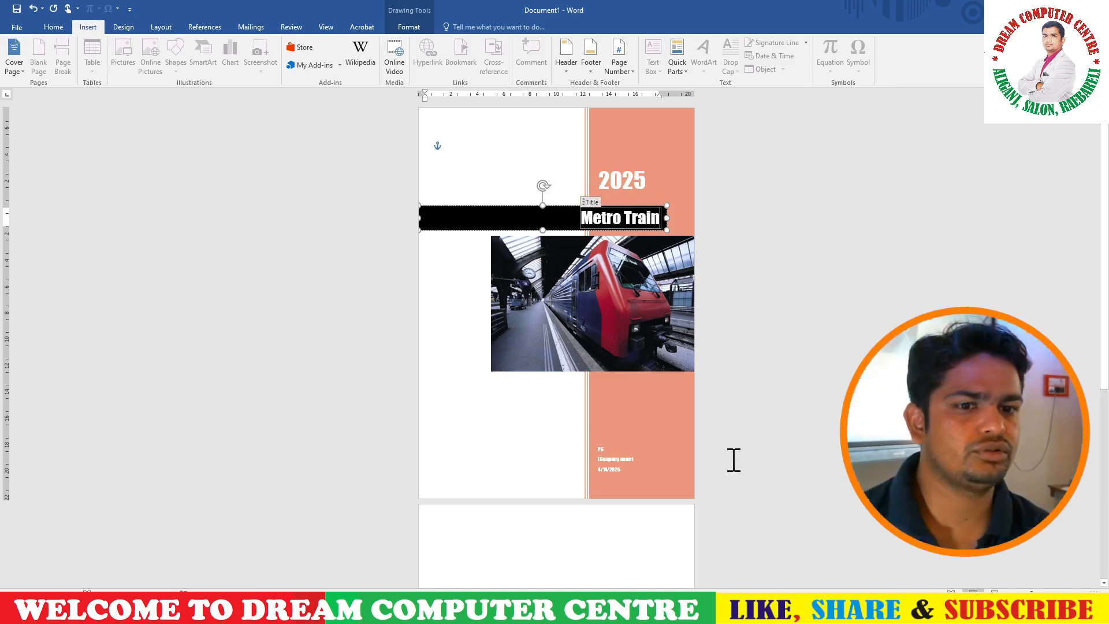
# Replace the author entry in the cover page's lower block with "Dream Computer"
pyautogui.click(671, 422)
pyautogui.scroll(3, 788, 446)
pyautogui.click(736, 450)
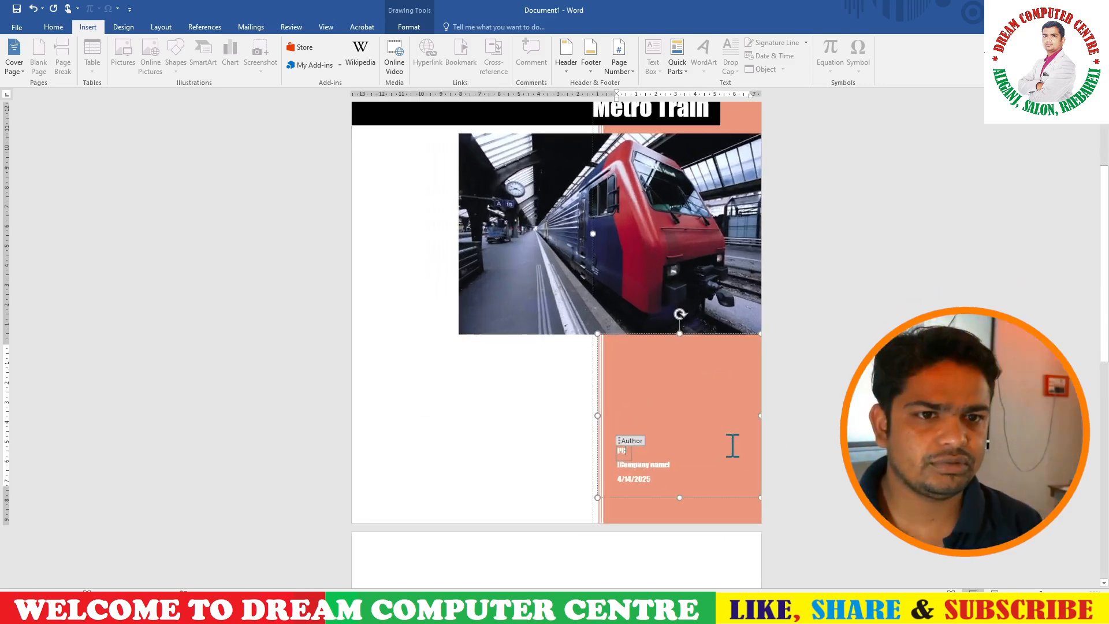
pyautogui.scroll(-2, 624, 445)
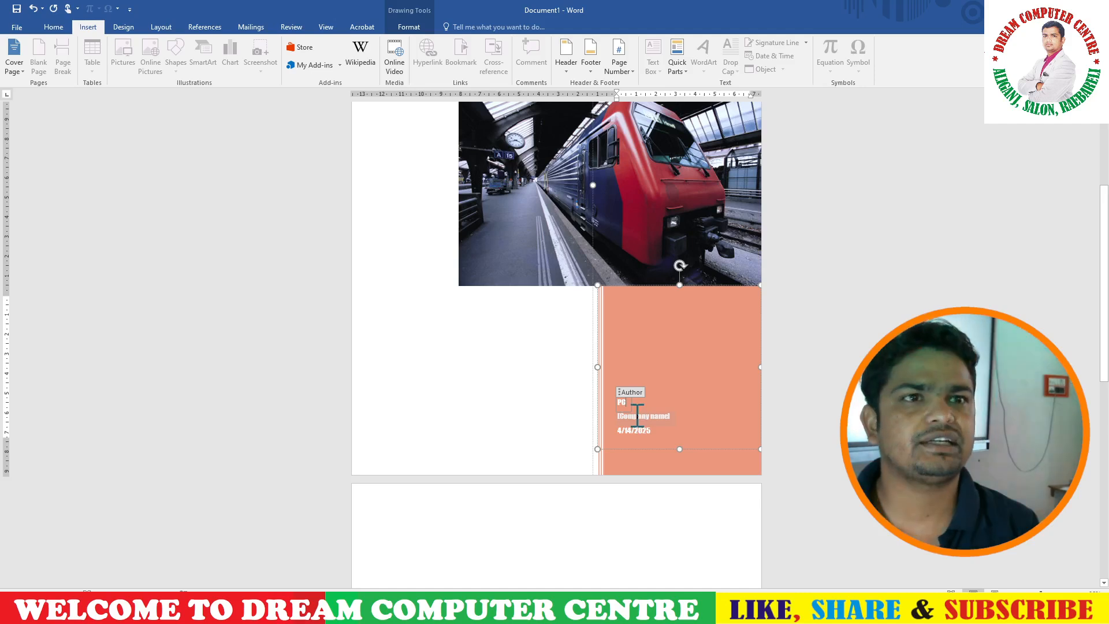
pyautogui.press('BackSpace')
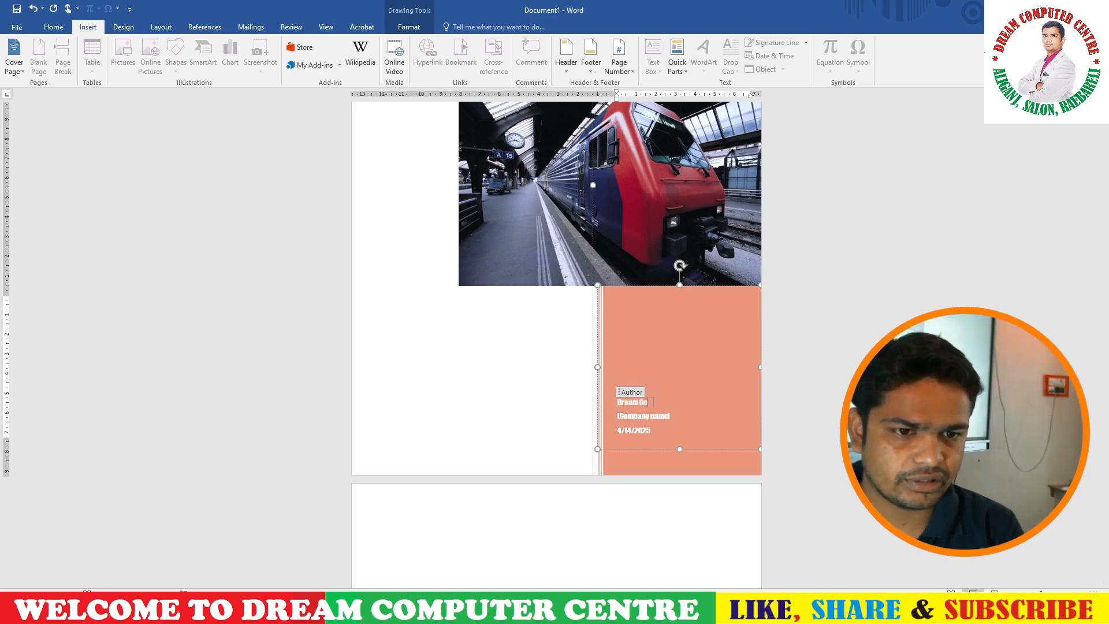
pyautogui.write('r')
# Fill in the company name as "Dream Enterprises" and set the cover page date to 4/18/2025
pyautogui.click(660, 417)
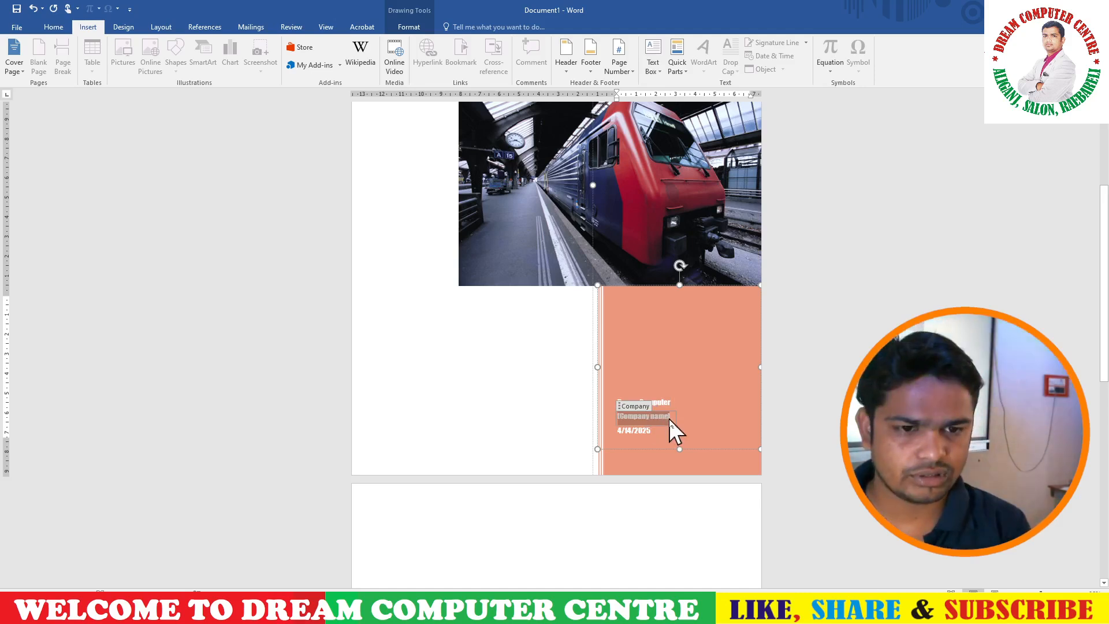
pyautogui.write('Dream')
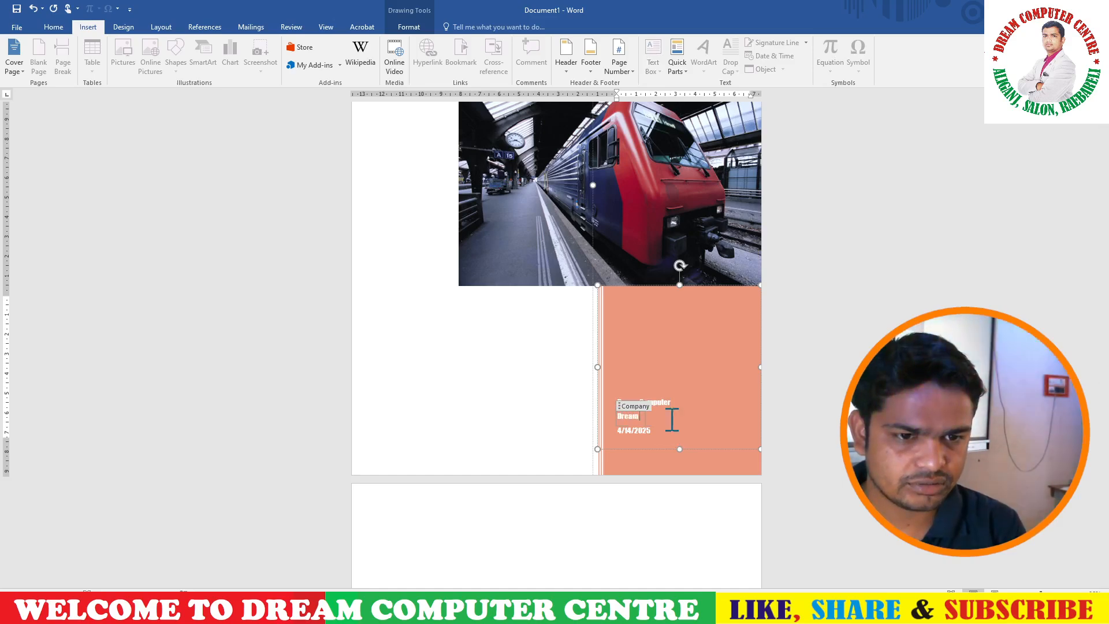
pyautogui.write(' Cnterprises')
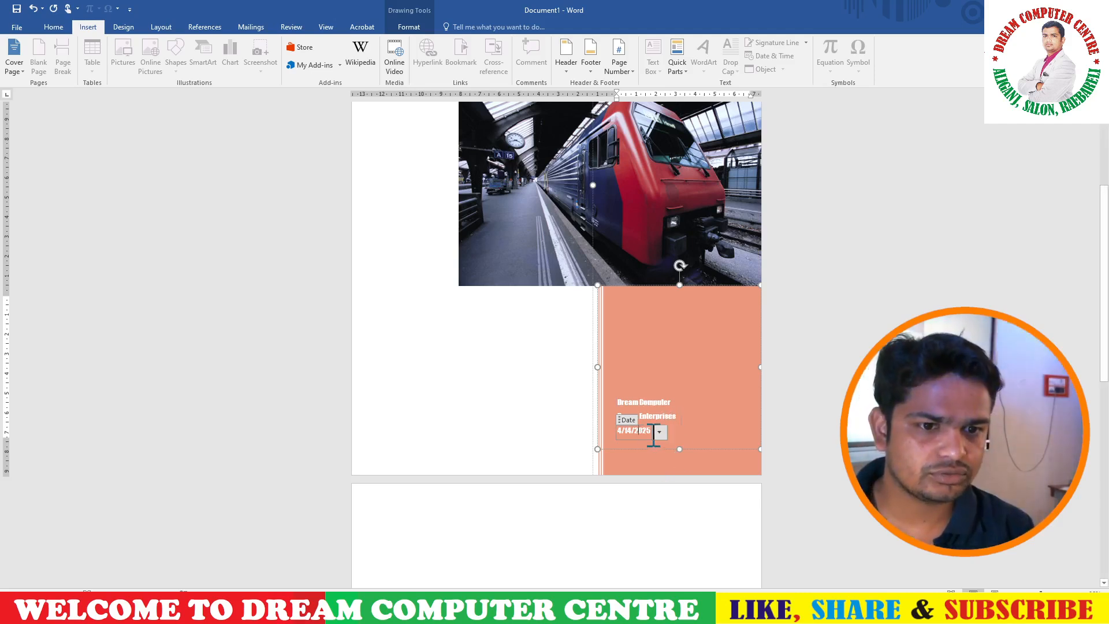
pyautogui.click(706, 424)
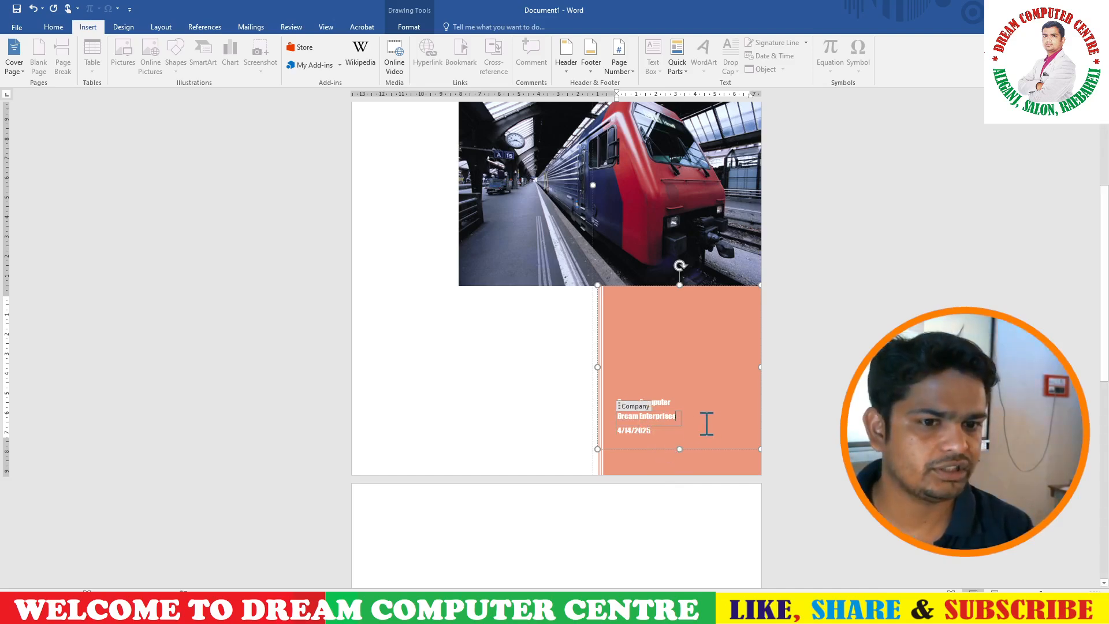
pyautogui.click(659, 431)
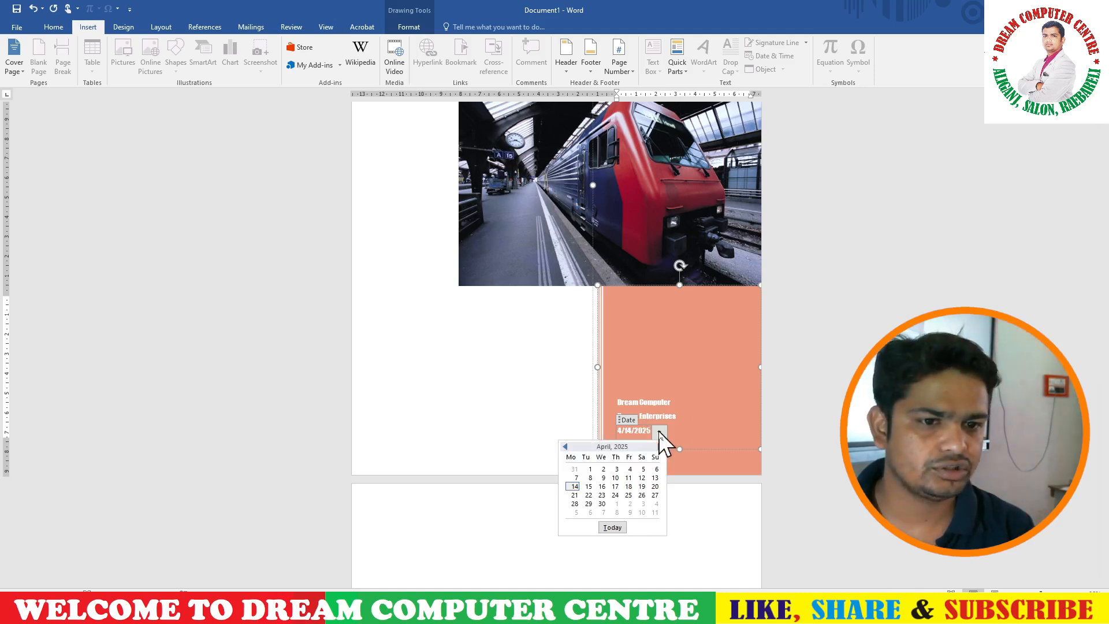
pyautogui.click(627, 487)
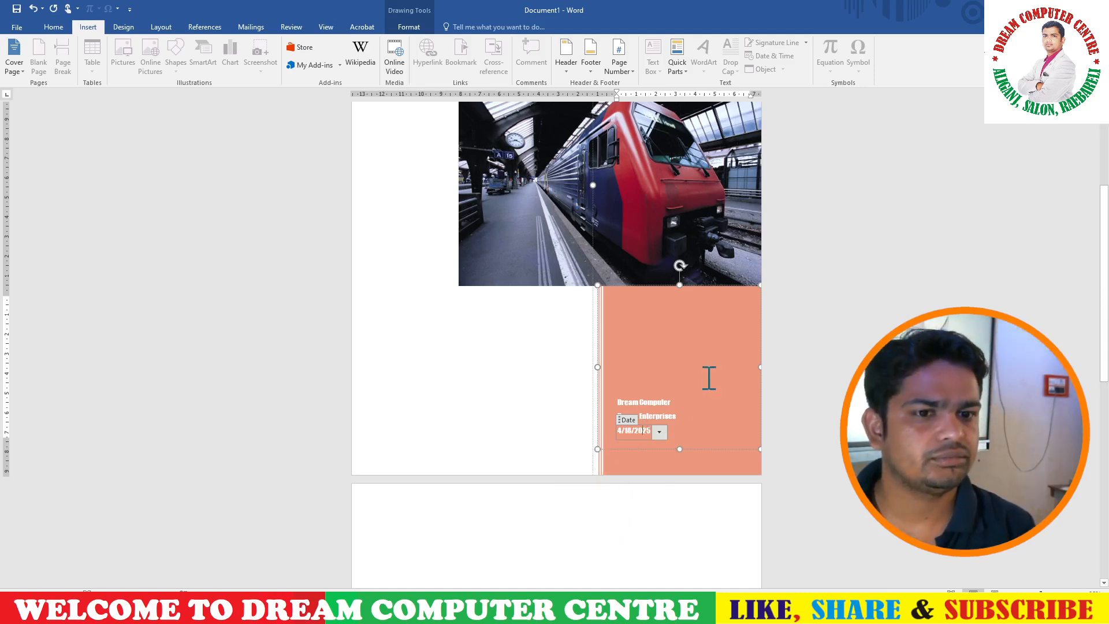
pyautogui.click(695, 286)
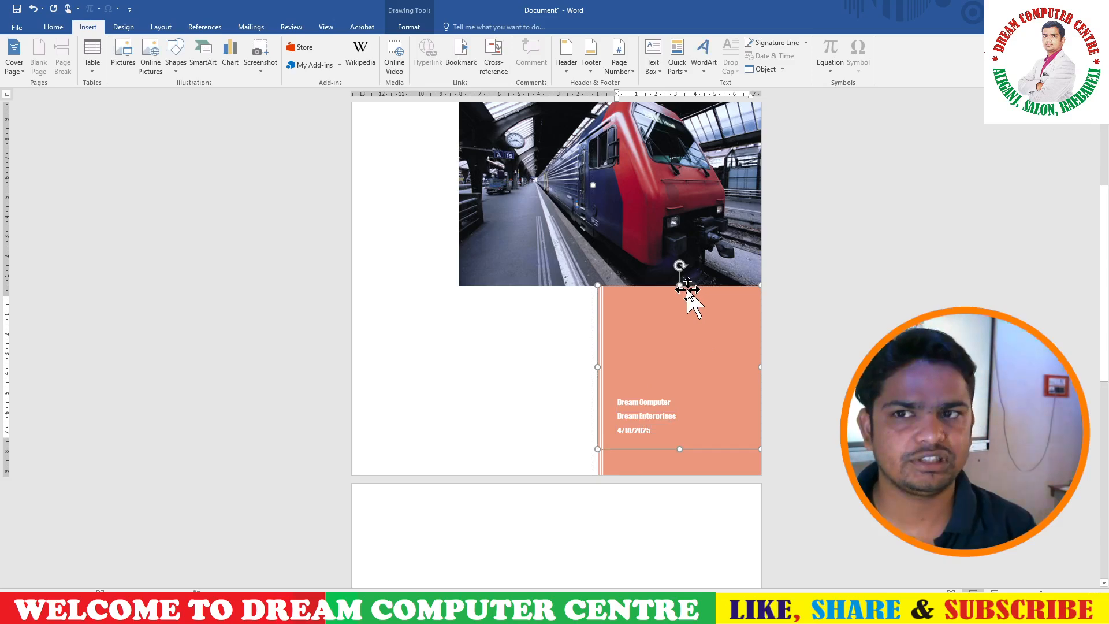
pyautogui.click(404, 27)
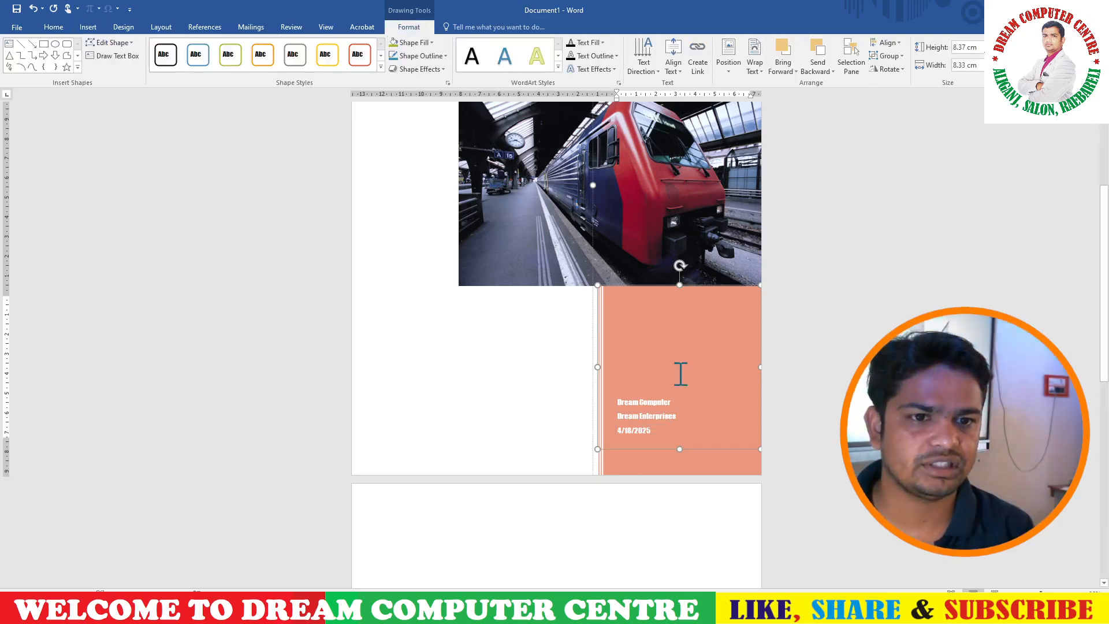
pyautogui.click(411, 42)
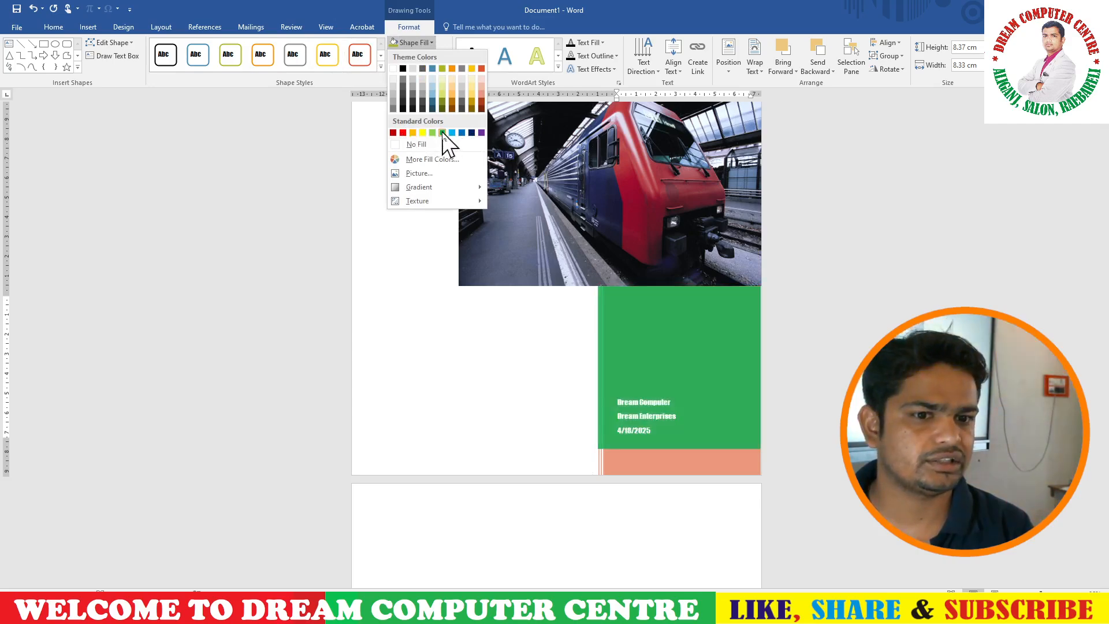
pyautogui.click(664, 224)
# Fill the title bar behind "Metro Train" with the standard yellow colour
pyautogui.scroll(3, 650, 255)
pyautogui.click(518, 187)
pyautogui.click(491, 130)
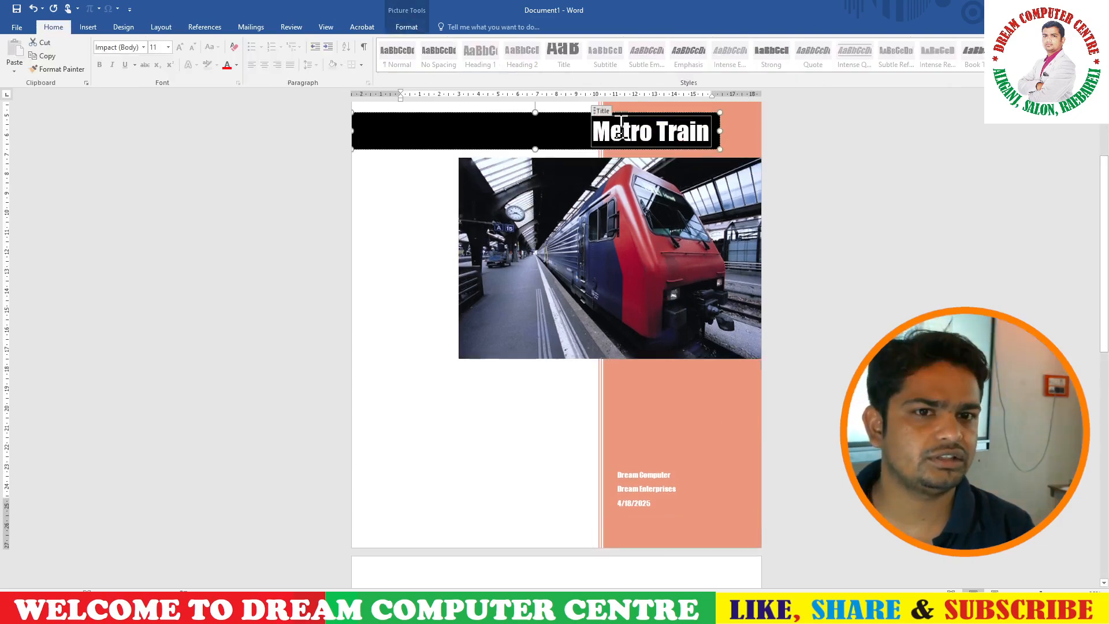
pyautogui.scroll(2, 462, 122)
pyautogui.click(413, 42)
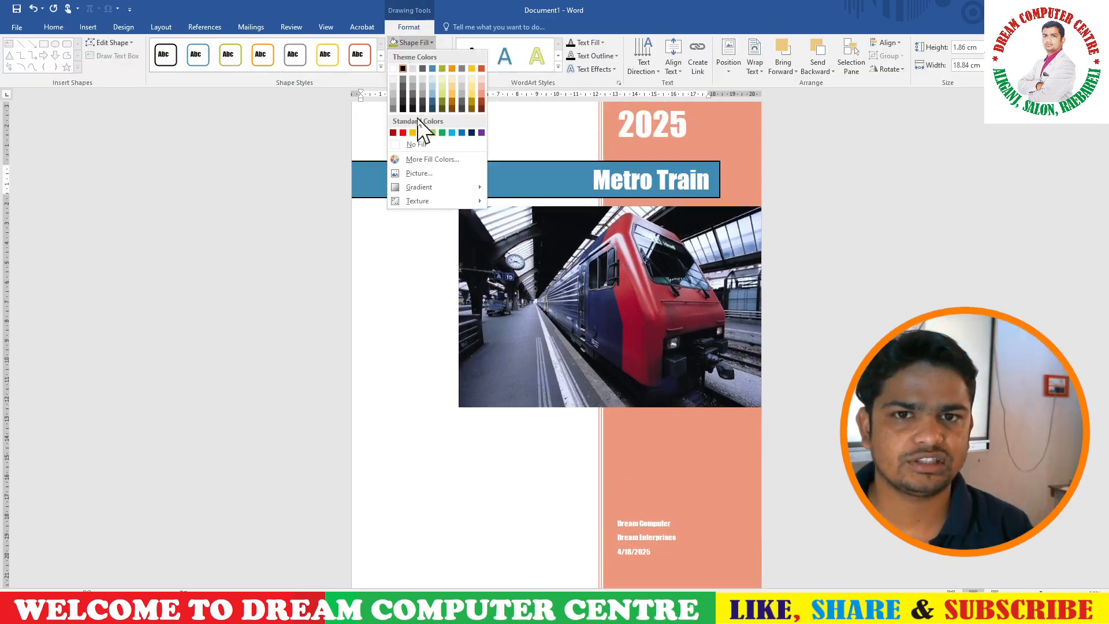
pyautogui.click(422, 133)
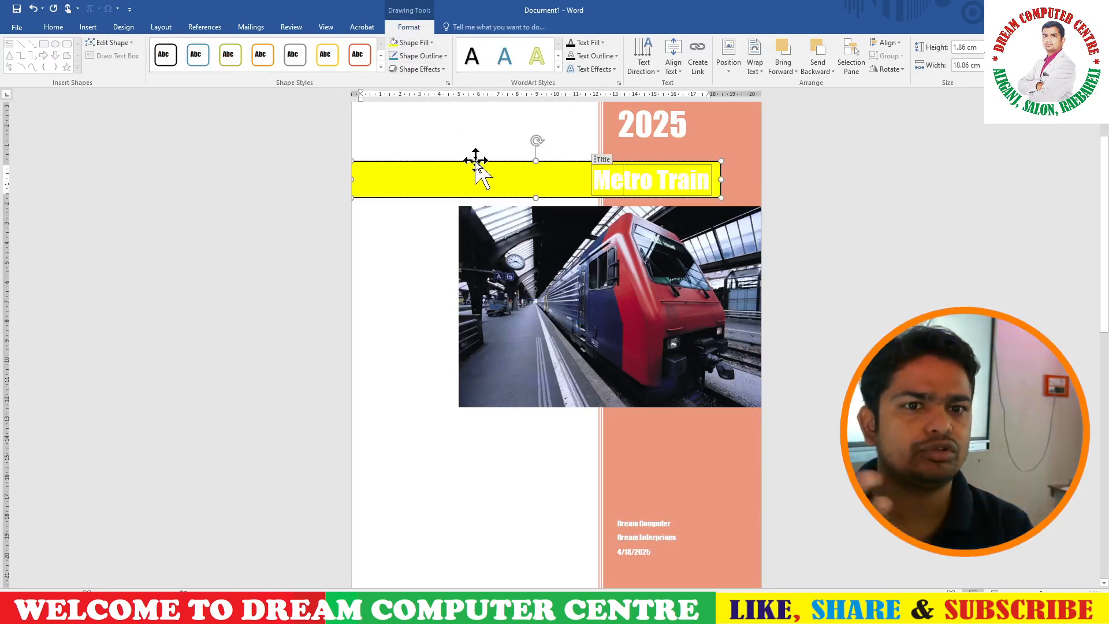
# Change the font colour of the "Metro Train" title text to red
pyautogui.moveTo(598, 179); pyautogui.dragTo(713, 180)
pyautogui.click(64, 28)
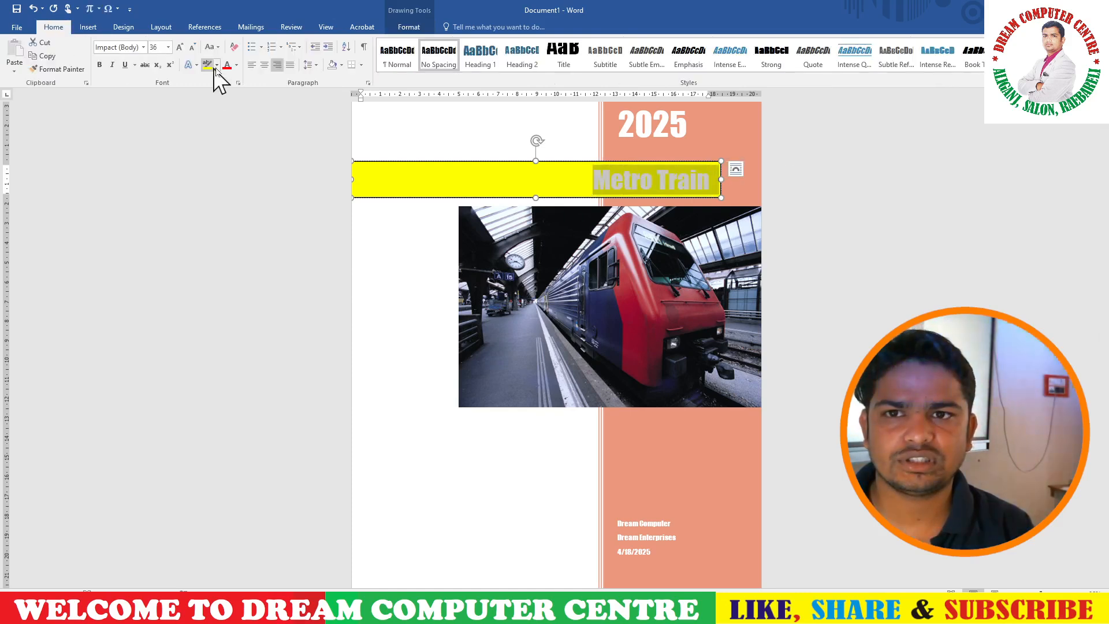
pyautogui.click(227, 68)
pyautogui.click(471, 137)
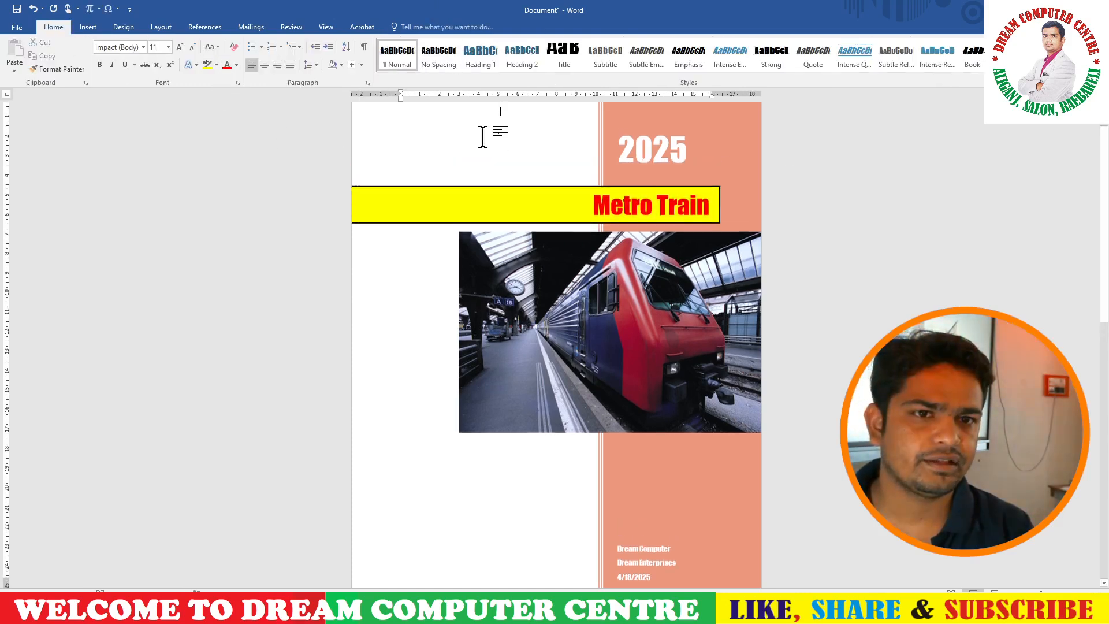
# Fill the block behind the year 2025 on the cover page with blue
pyautogui.scroll(3, 668, 168)
pyautogui.click(654, 129)
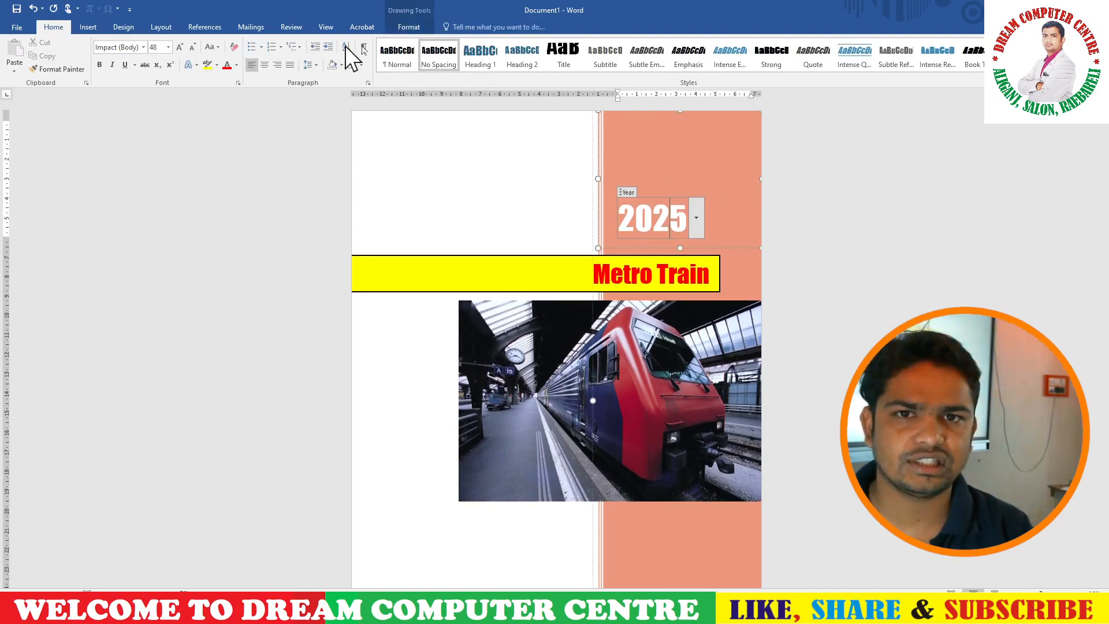
pyautogui.click(414, 29)
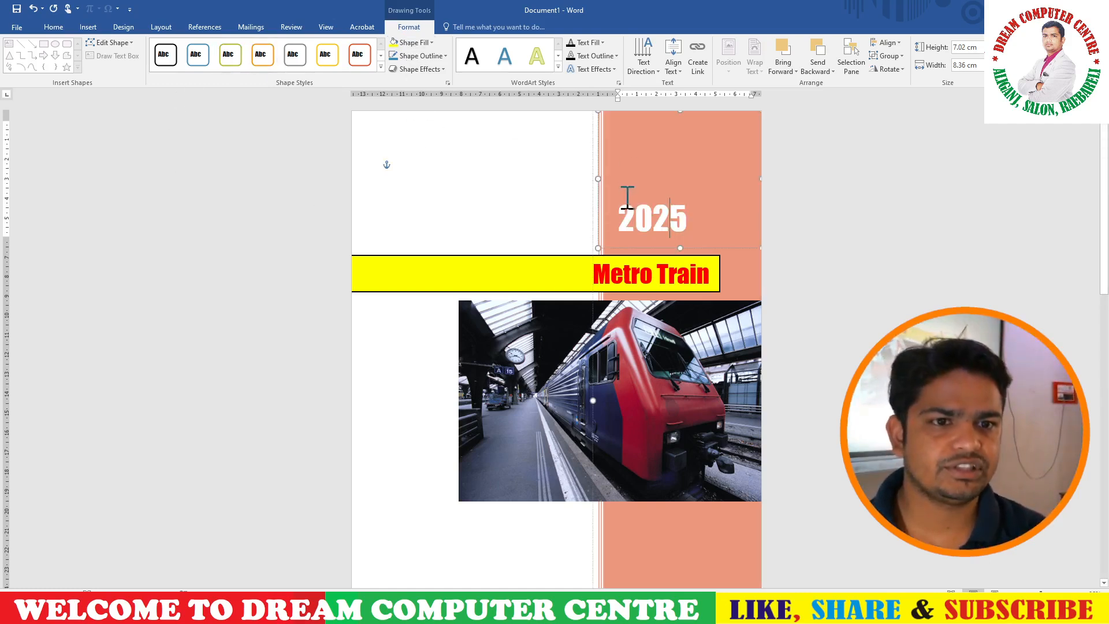
pyautogui.click(421, 56)
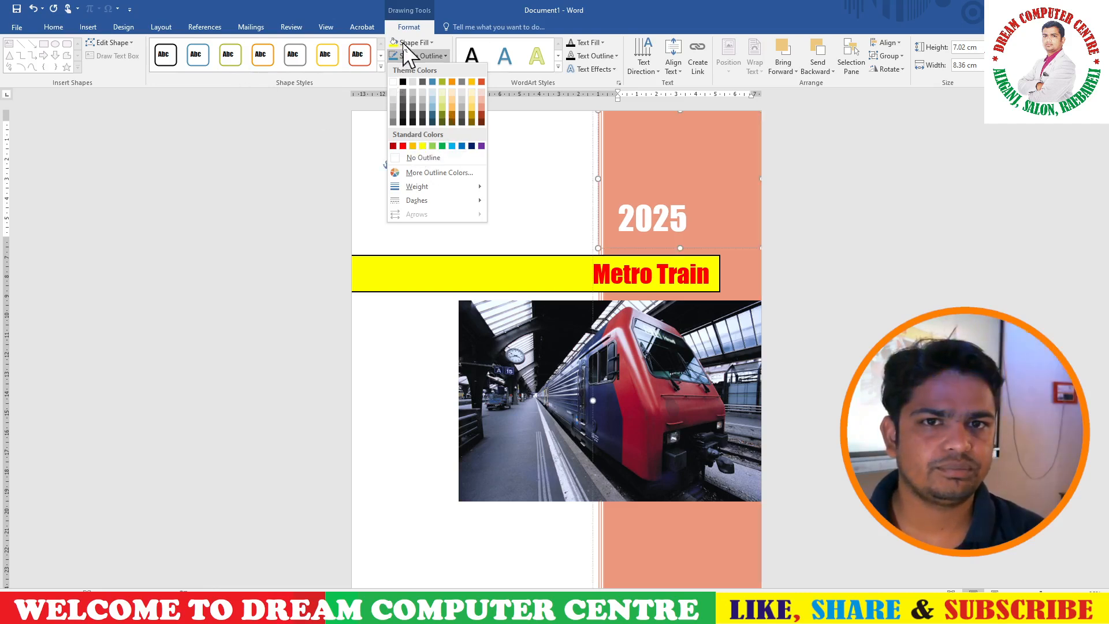
pyautogui.click(404, 43)
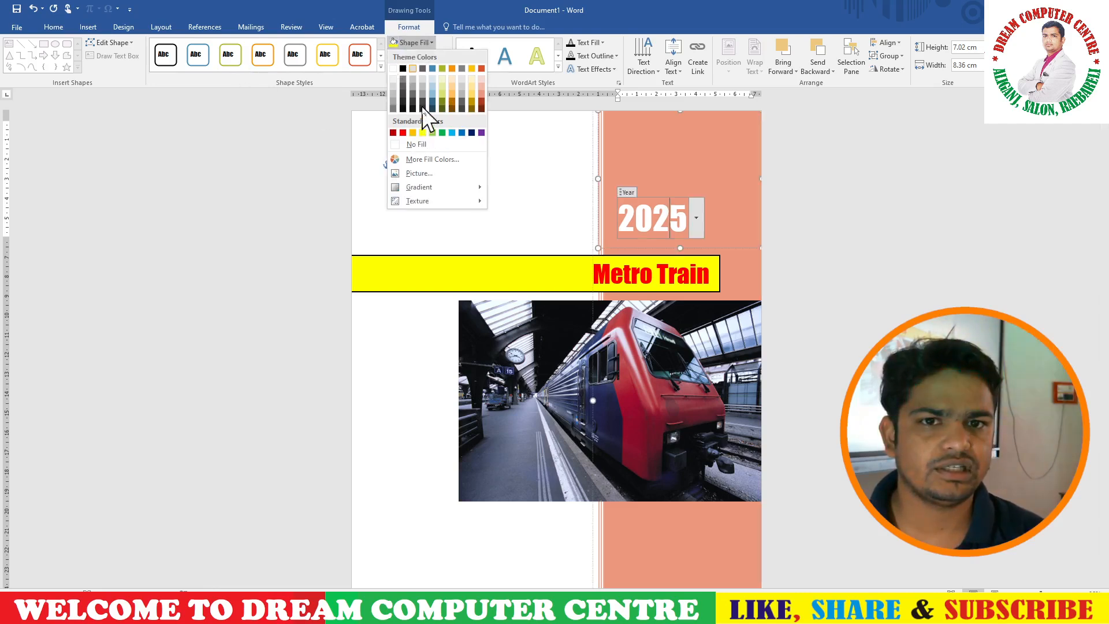
pyautogui.click(466, 144)
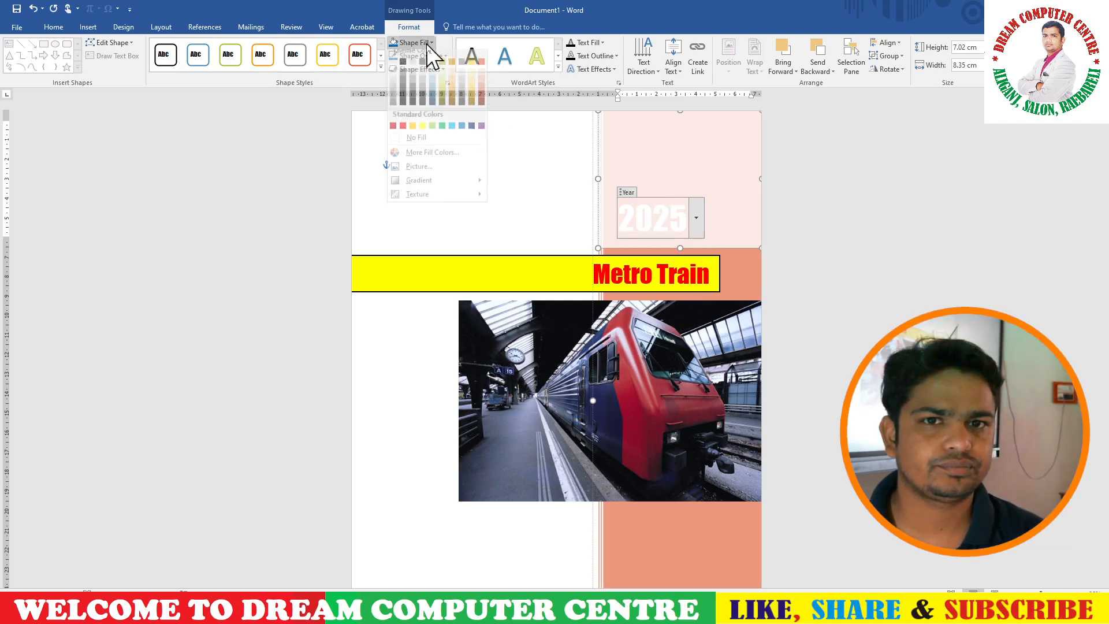
pyautogui.click(409, 43)
pyautogui.click(466, 143)
pyautogui.click(487, 160)
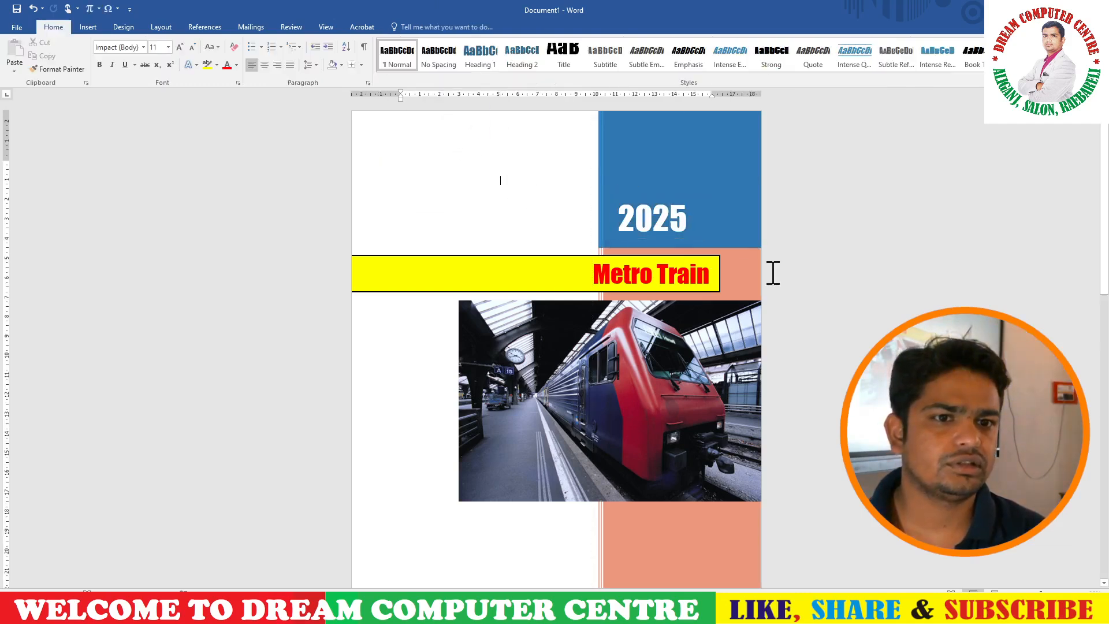
# Examine the whole cover page and the blank page that follows it
pyautogui.keyDown('ctrl'); pyautogui.scroll(-5, 716, 315); pyautogui.keyUp('ctrl')
pyautogui.keyDown('ctrl'); pyautogui.scroll(3, 623, 213); pyautogui.keyUp('ctrl')
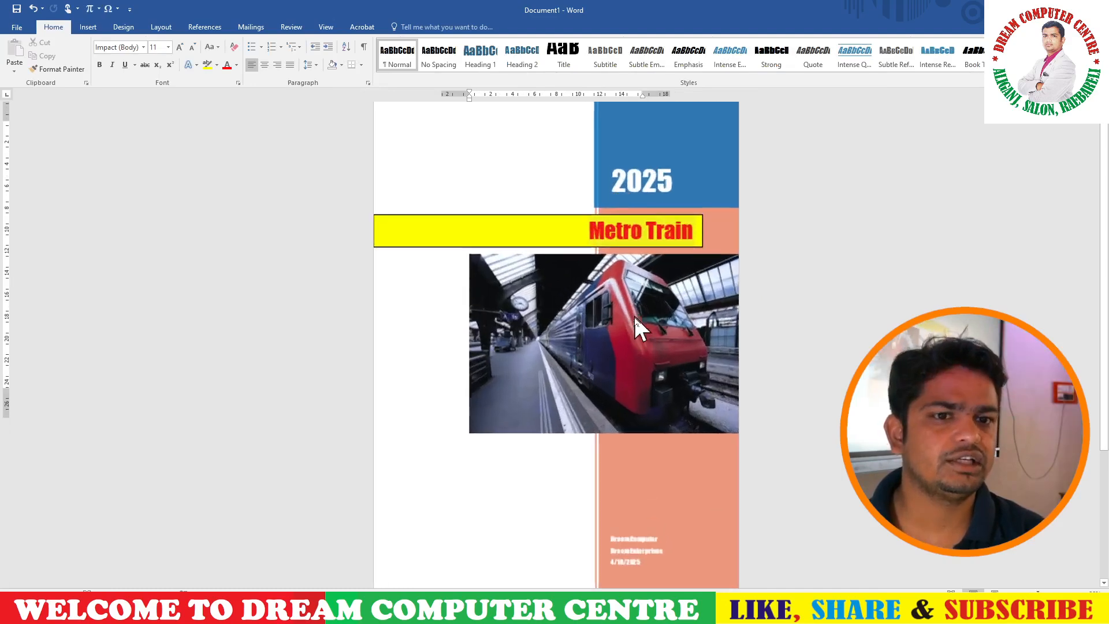
pyautogui.scroll(-5, 618, 346)
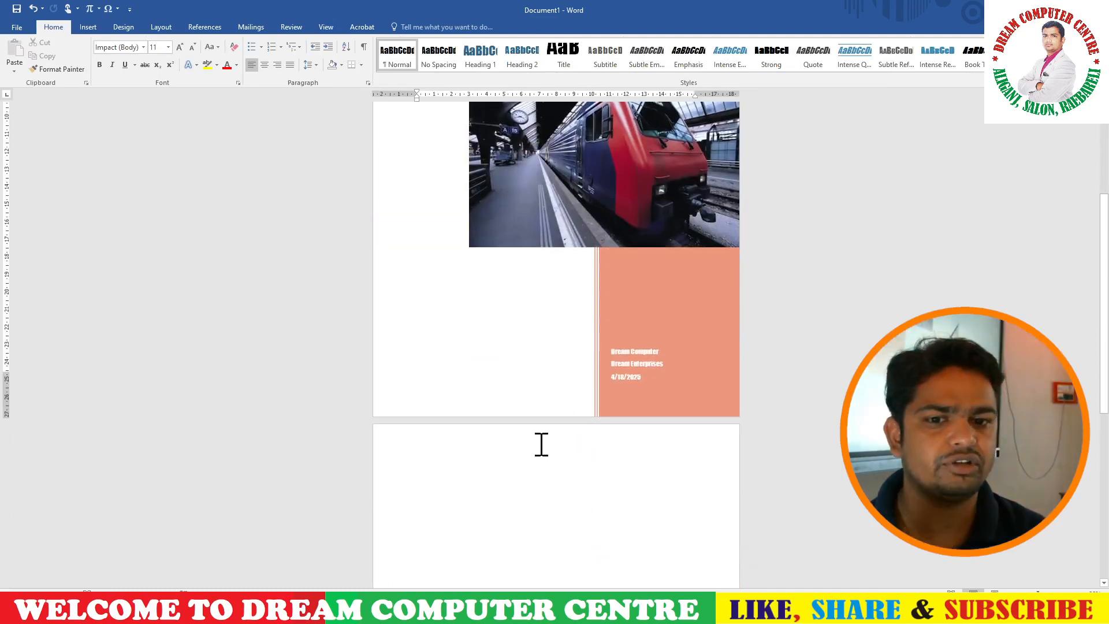
pyautogui.scroll(-3, 506, 449)
pyautogui.click(543, 359)
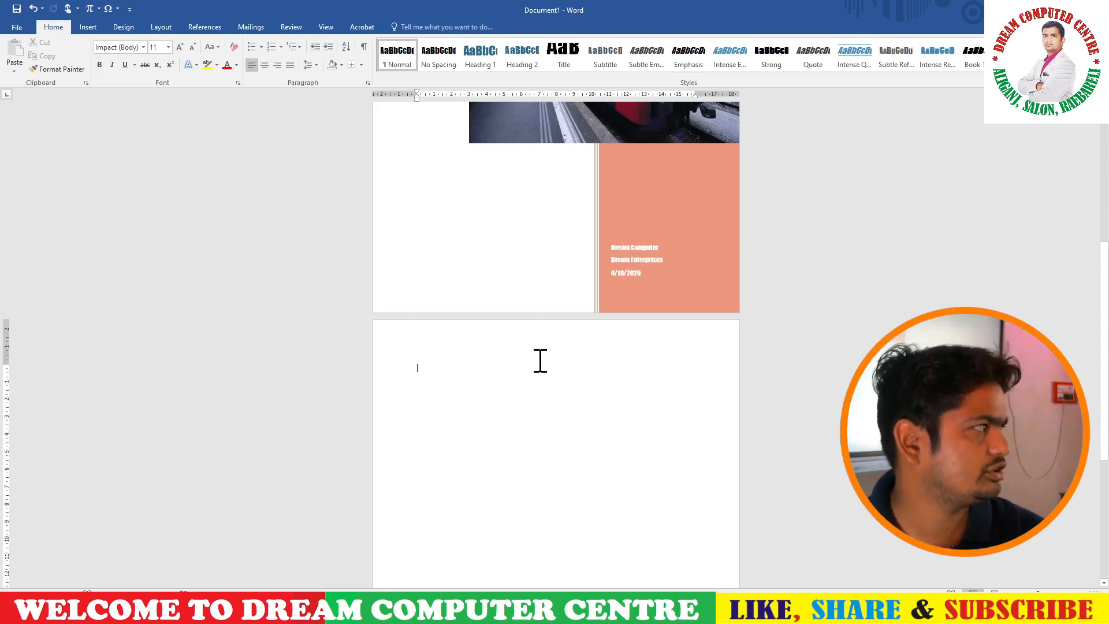
pyautogui.keyDown('ctrl'); pyautogui.scroll(-5, 535, 365); pyautogui.keyUp('ctrl')
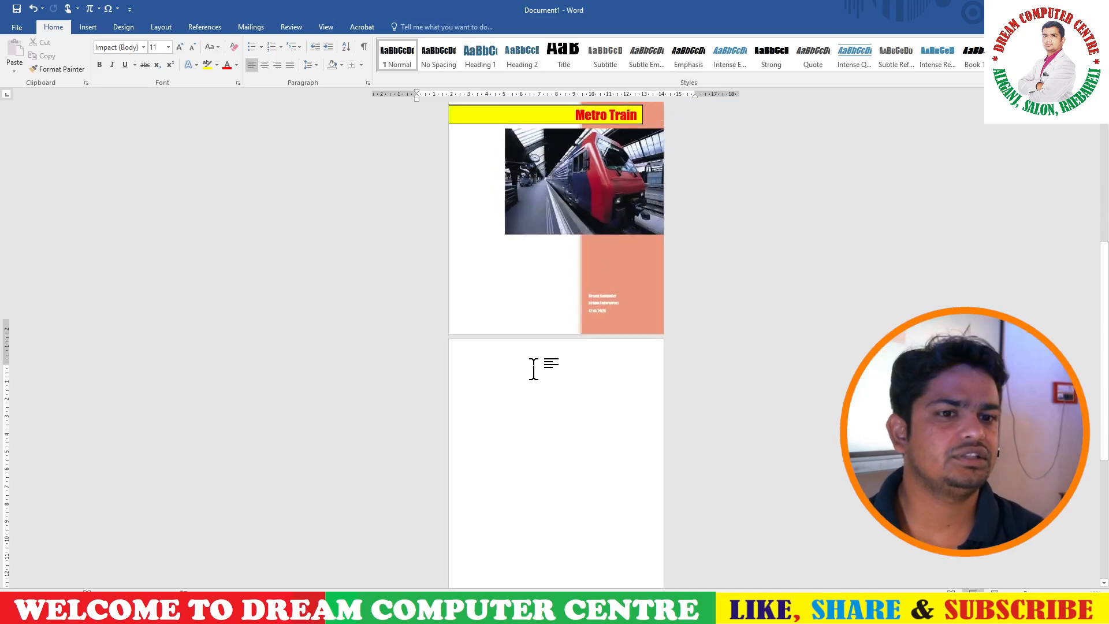
pyautogui.keyDown('ctrl'); pyautogui.scroll(3, 537, 367); pyautogui.keyUp('ctrl')
pyautogui.keyDown('ctrl'); pyautogui.scroll(3, 540, 368); pyautogui.keyUp('ctrl')
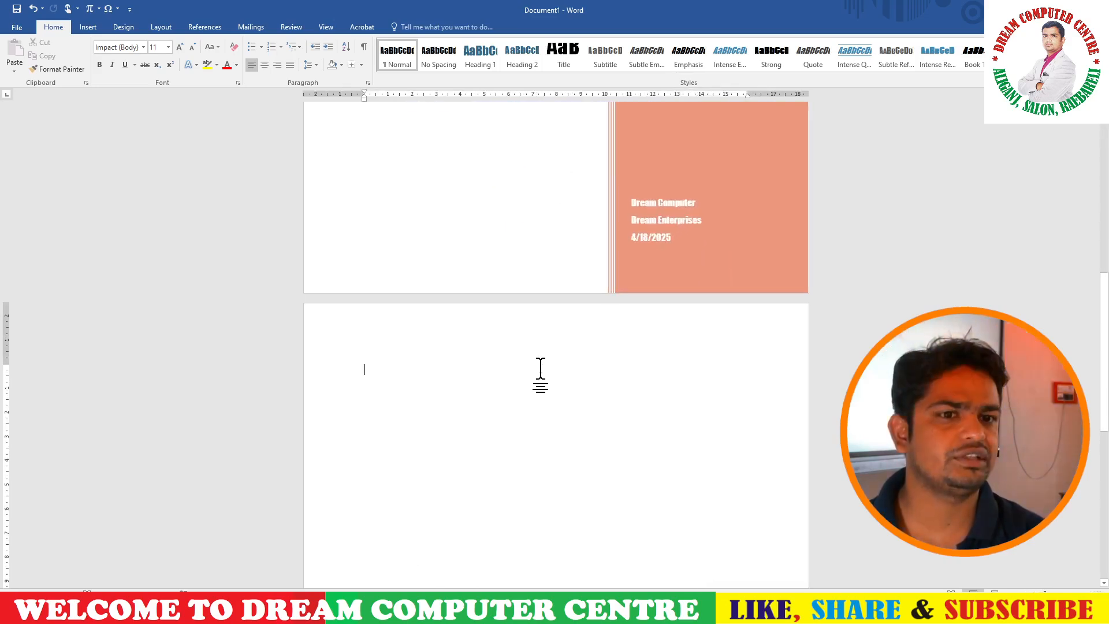
pyautogui.scroll(6, 539, 369)
pyautogui.keyDown('ctrl'); pyautogui.scroll(-1, 515, 354); pyautogui.keyUp('ctrl')
pyautogui.scroll(2, 462, 458)
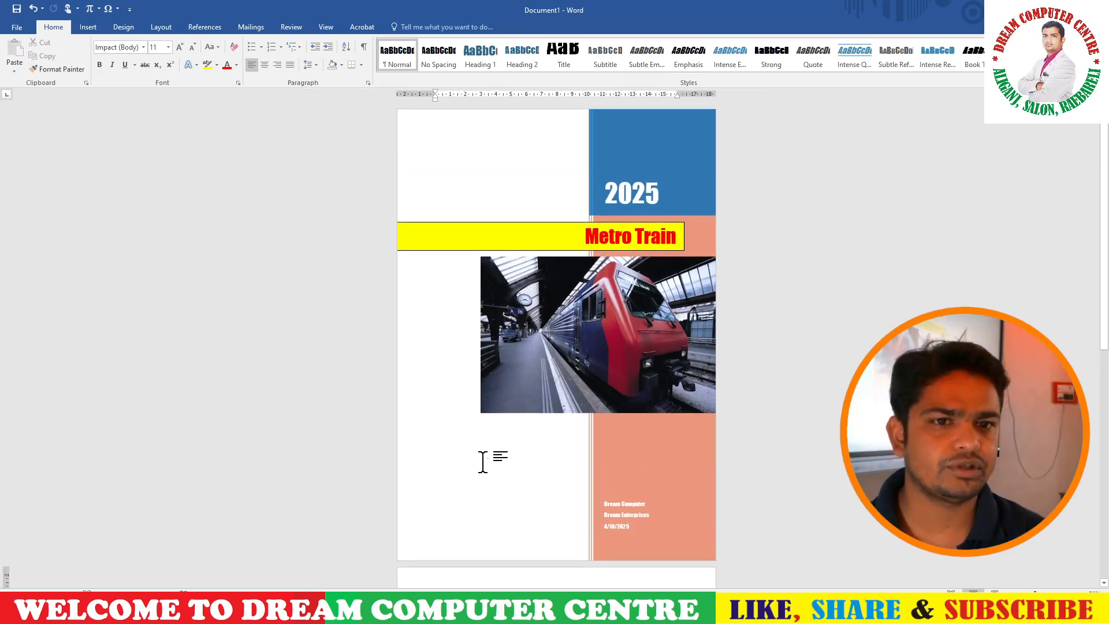
# Insert the logo picture "3rd batch" from the AA THUMBNAIL PHOTO folder on Documents (Z:)
pyautogui.click(89, 28)
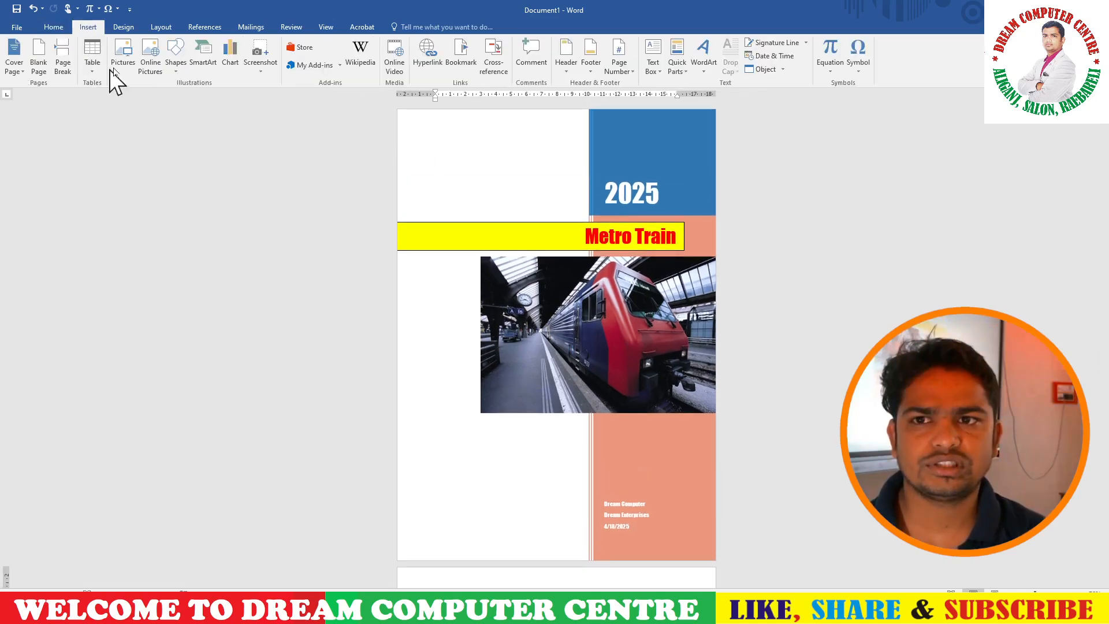
pyautogui.click(126, 59)
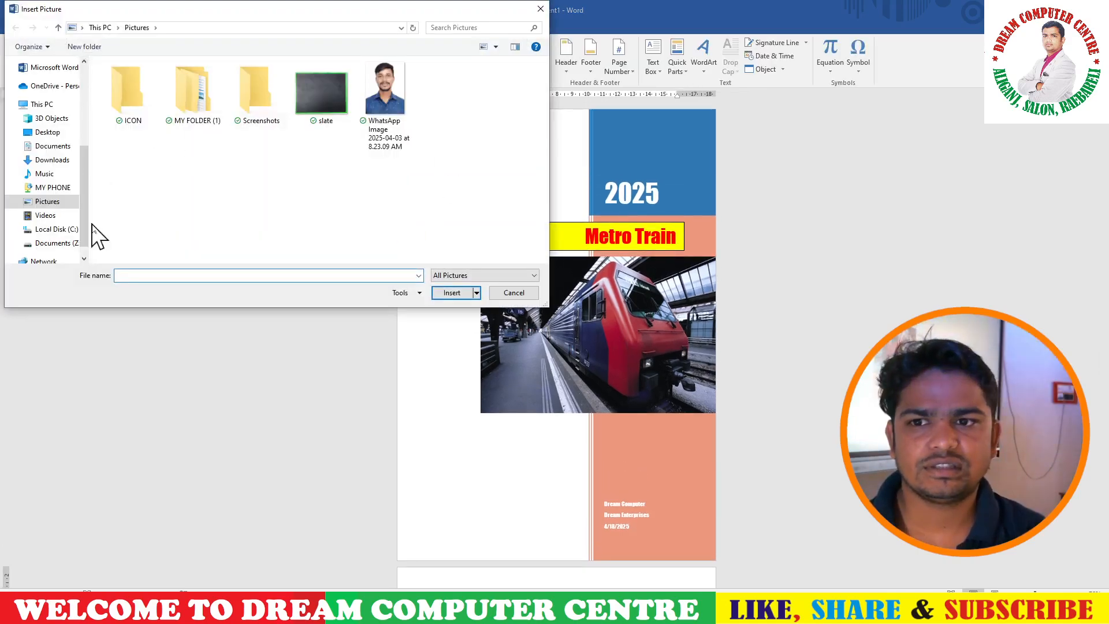
pyautogui.scroll(-1, 55, 242)
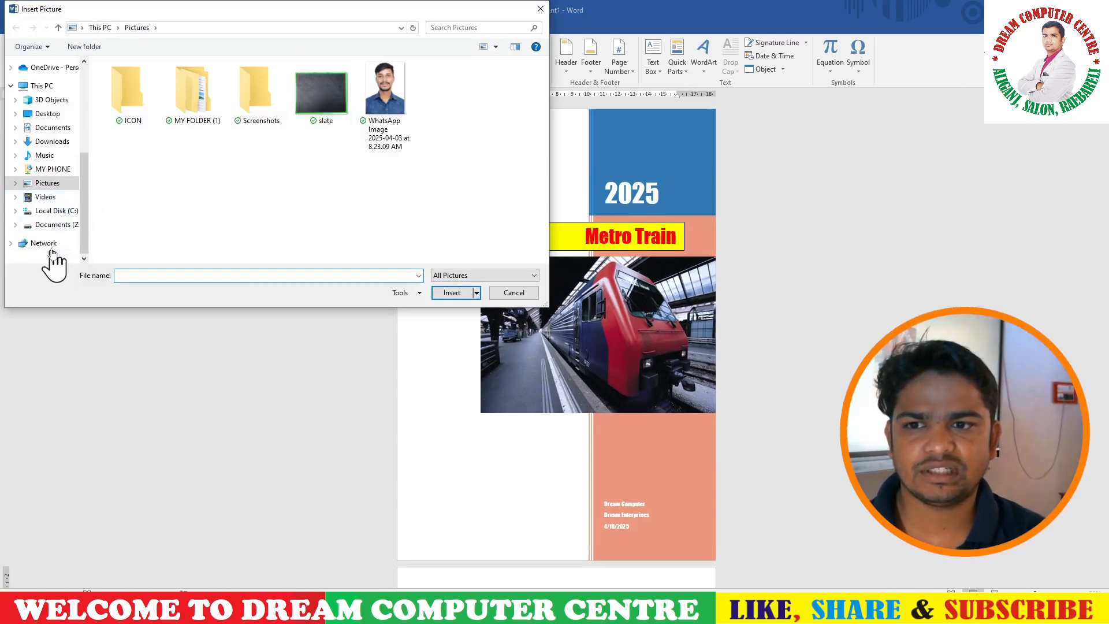
pyautogui.click(54, 226)
pyautogui.doubleClick(187, 92)
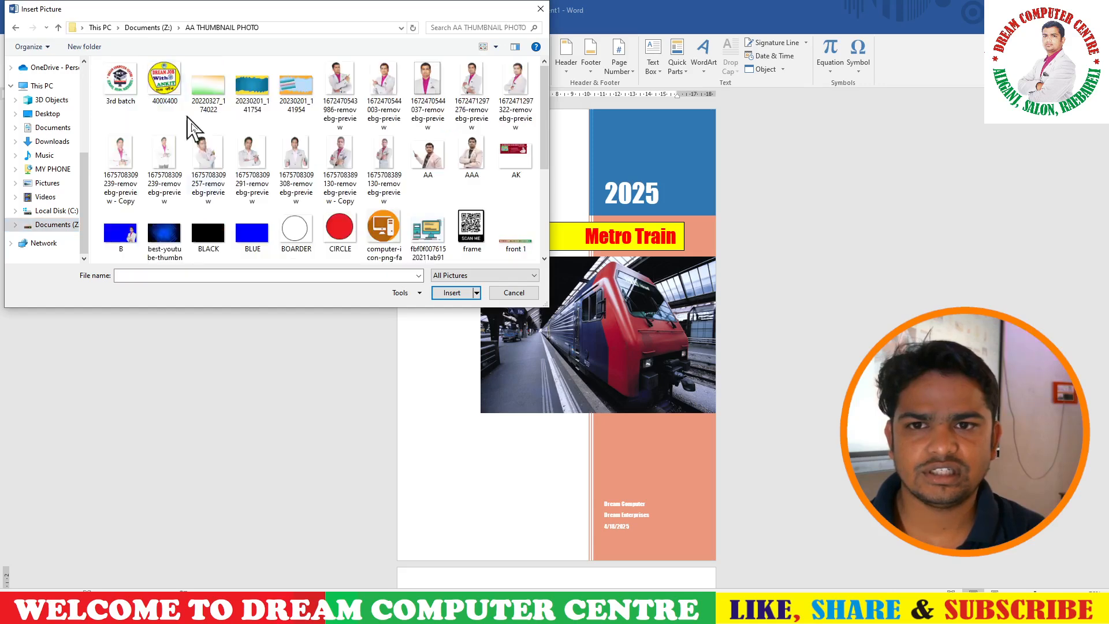
pyautogui.doubleClick(133, 95)
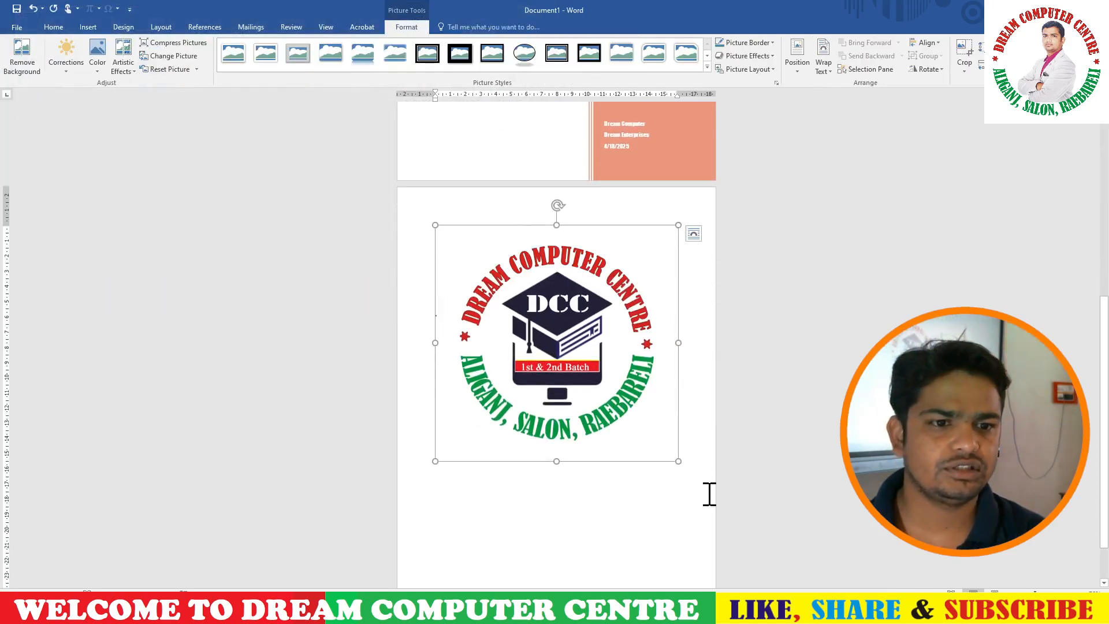
# Shrink the inserted logo to a small size and place it in the white area above the cover page's title bar
pyautogui.moveTo(679, 461); pyautogui.dragTo(500, 287)
pyautogui.scroll(3, 548, 352)
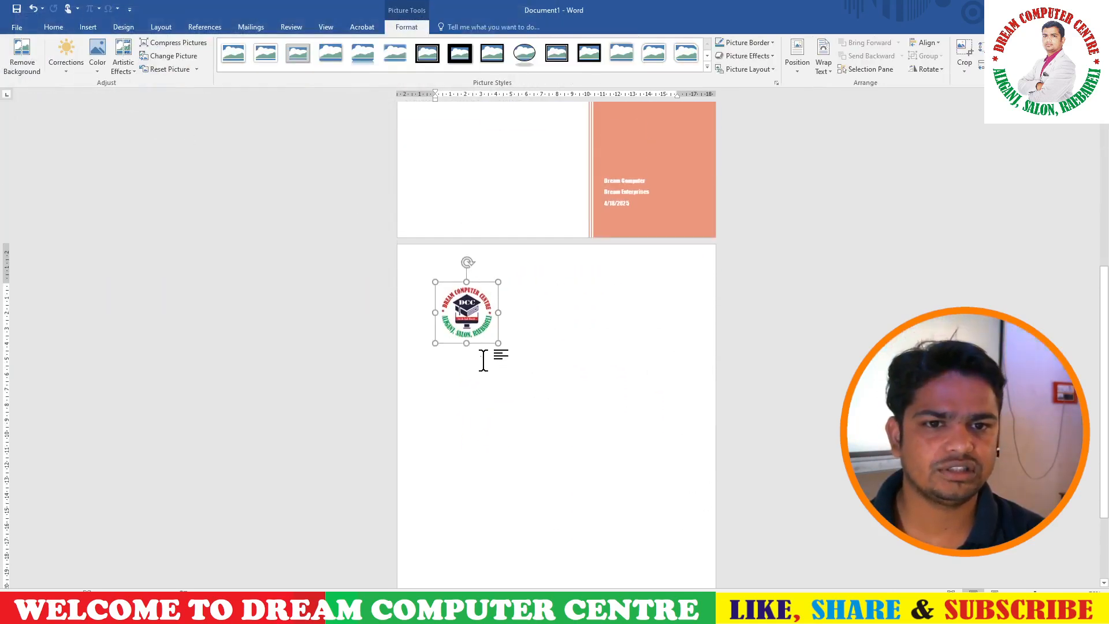
pyautogui.moveTo(460, 377); pyautogui.dragTo(456, 219)
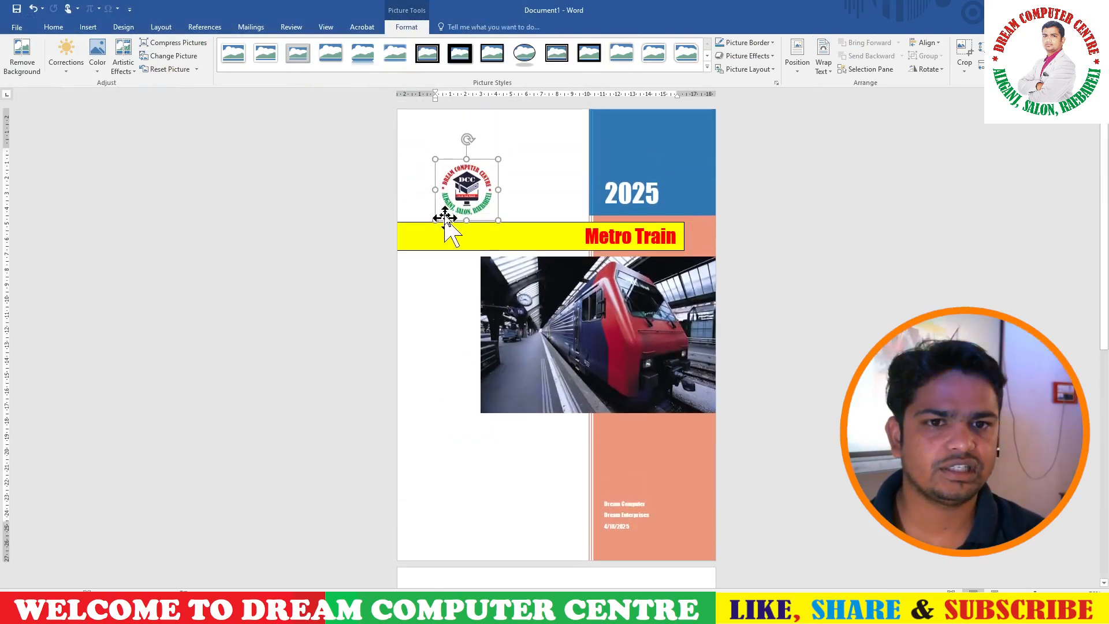
pyautogui.moveTo(471, 172)
pyautogui.mouseDown()
pyautogui.moveTo(470, 159)
pyautogui.moveTo(487, 175)
pyautogui.moveTo(469, 178)
pyautogui.mouseUp()
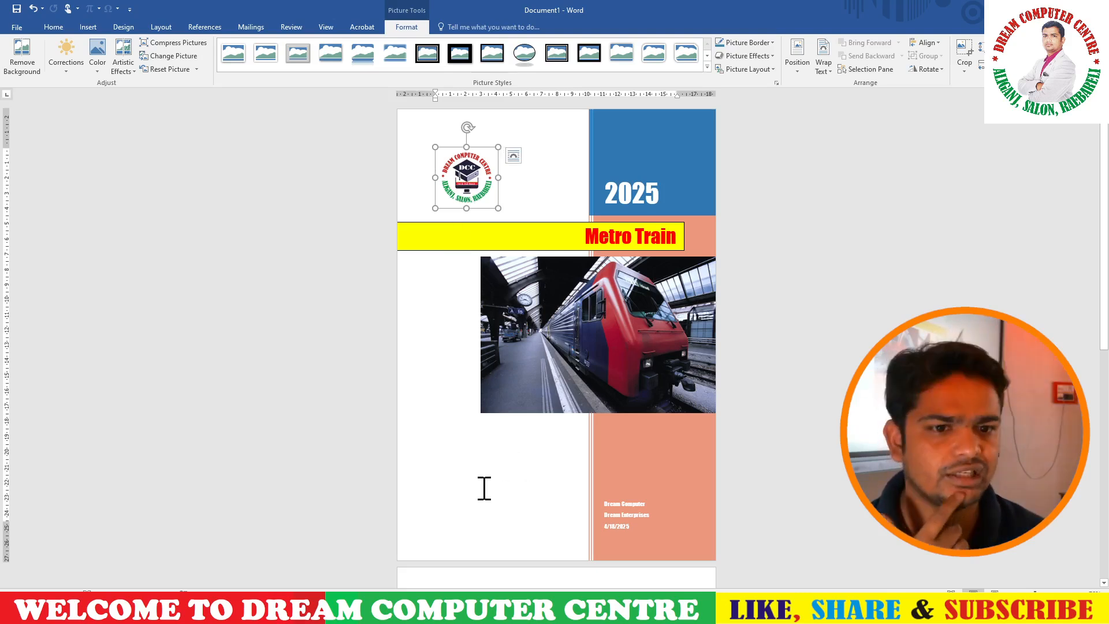
pyautogui.click(88, 27)
pyautogui.click(118, 61)
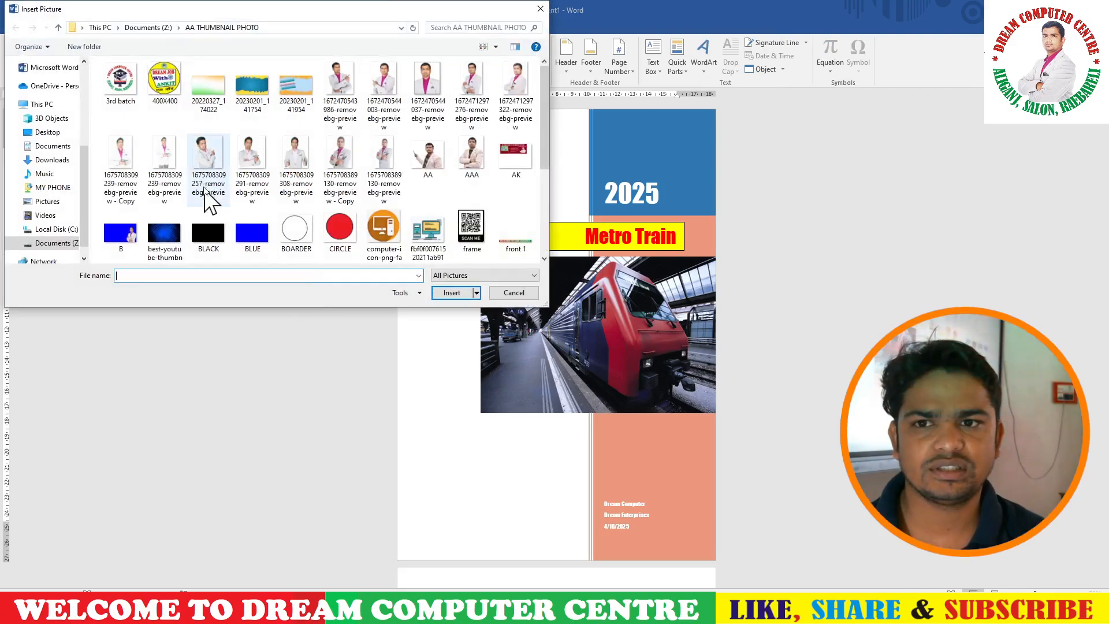
pyautogui.scroll(-2, 272, 220)
pyautogui.scroll(2, 312, 225)
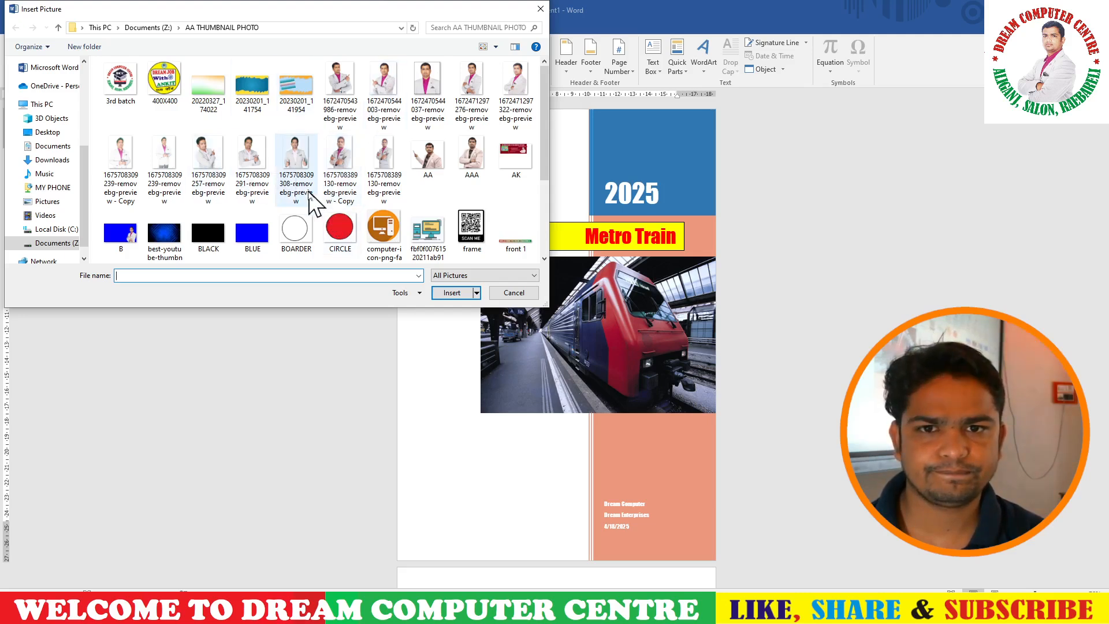
pyautogui.doubleClick(469, 92)
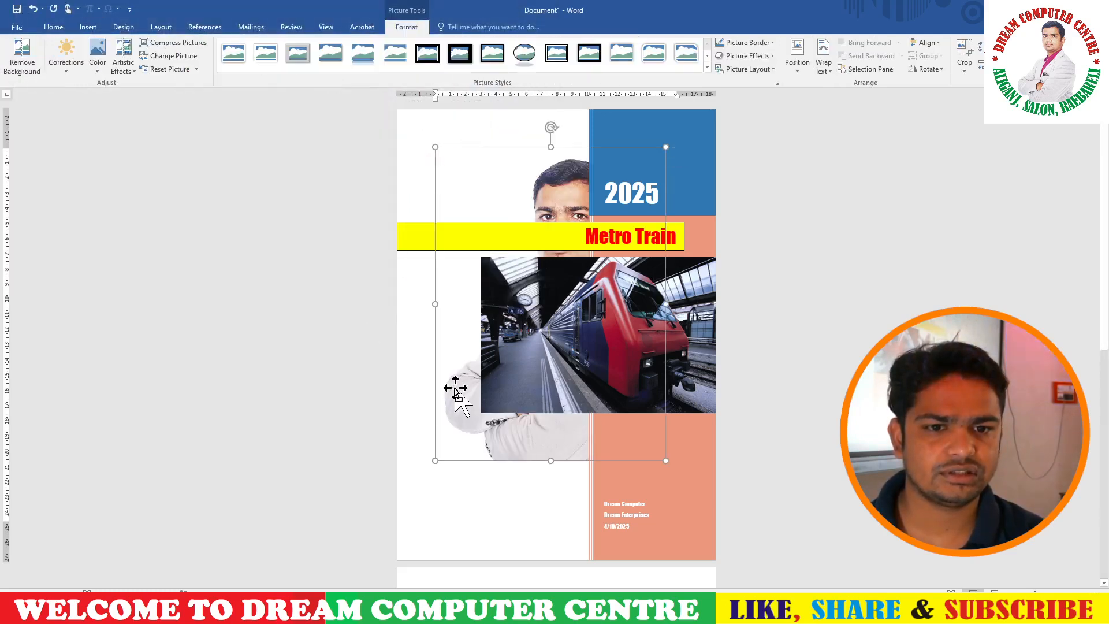
# Shrink the portrait to a small size and set its text wrapping to In Front of Text
pyautogui.moveTo(455, 387); pyautogui.dragTo(443, 438)
pyautogui.moveTo(666, 159); pyautogui.dragTo(470, 413)
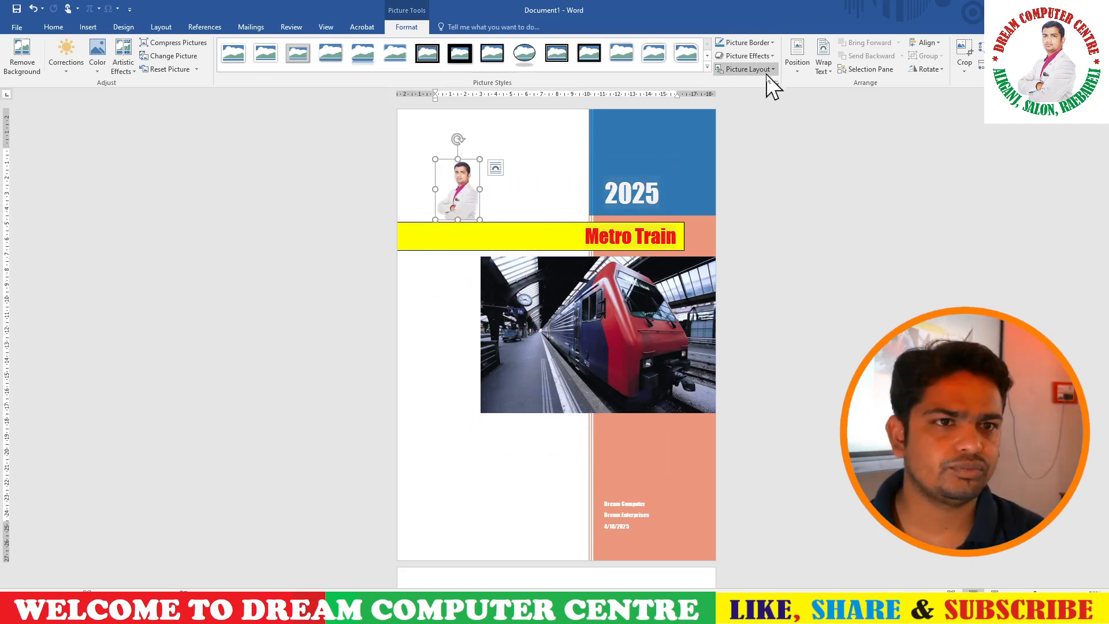
pyautogui.click(823, 68)
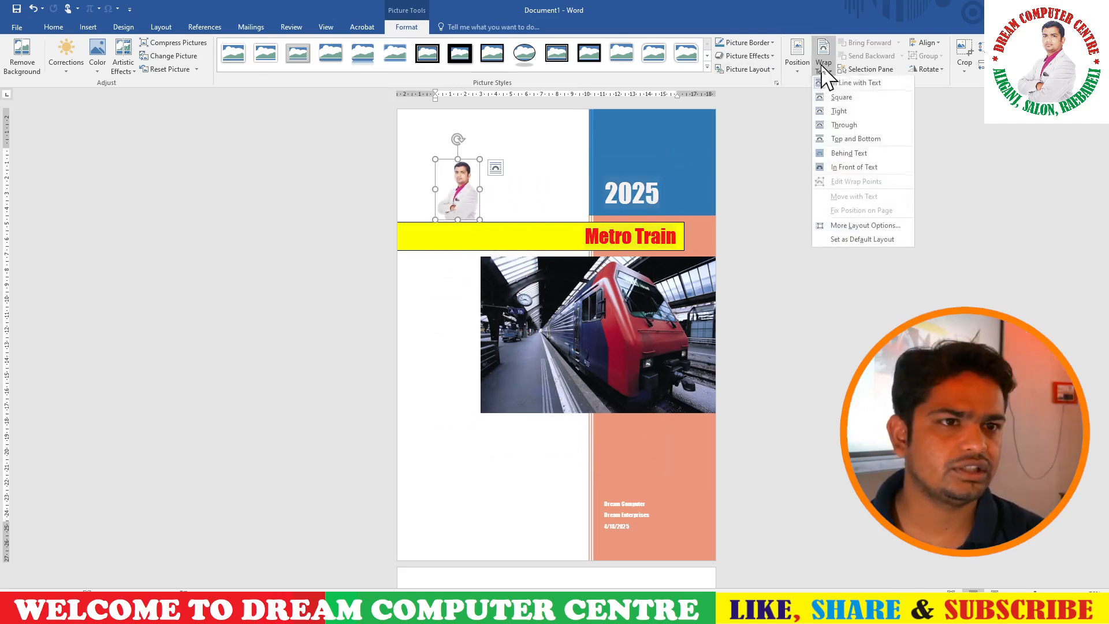
pyautogui.click(855, 168)
# Move the portrait to the lower white area of the cover page and enlarge it until it overlaps the train photo
pyautogui.moveTo(462, 190); pyautogui.dragTo(424, 506)
pyautogui.moveTo(467, 462); pyautogui.dragTo(527, 367)
pyautogui.moveTo(479, 444); pyautogui.dragTo(470, 466)
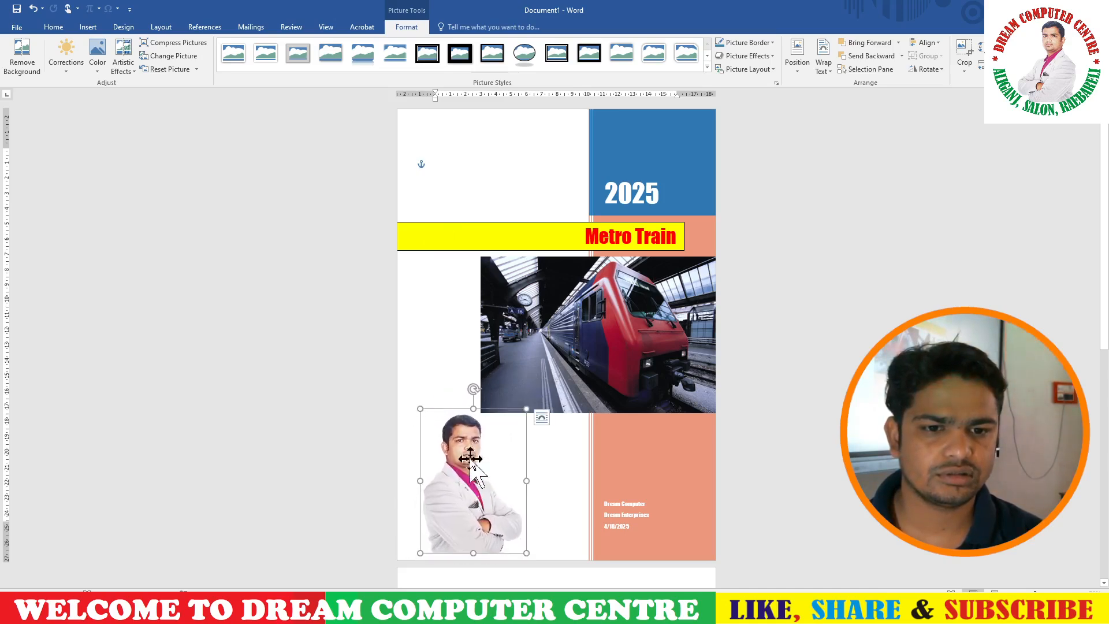
pyautogui.moveTo(525, 407); pyautogui.dragTo(590, 322)
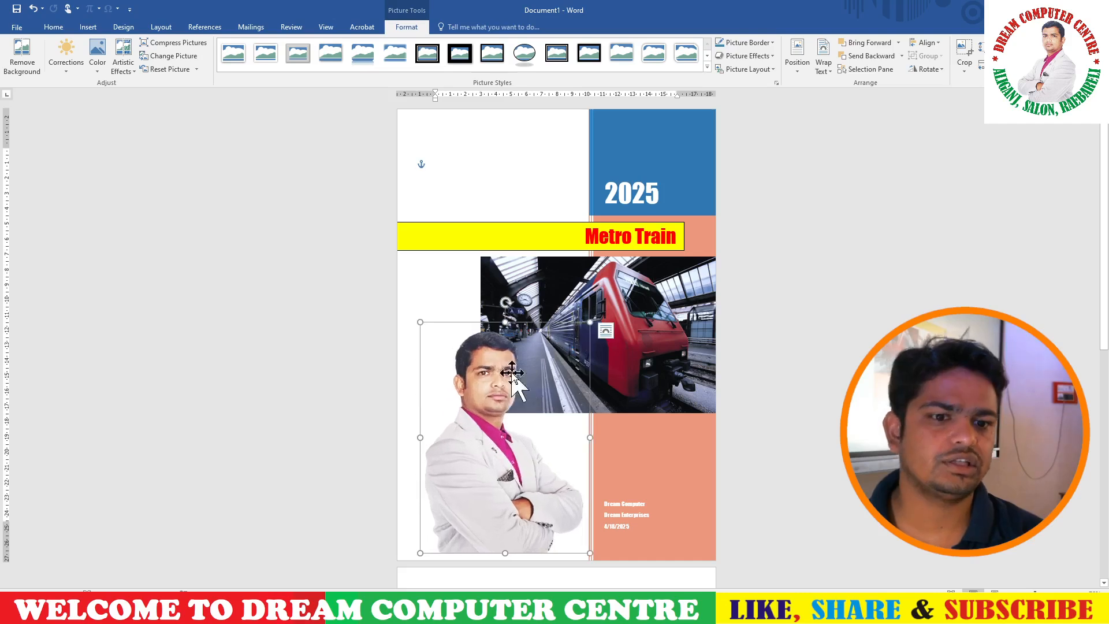
pyautogui.click(782, 441)
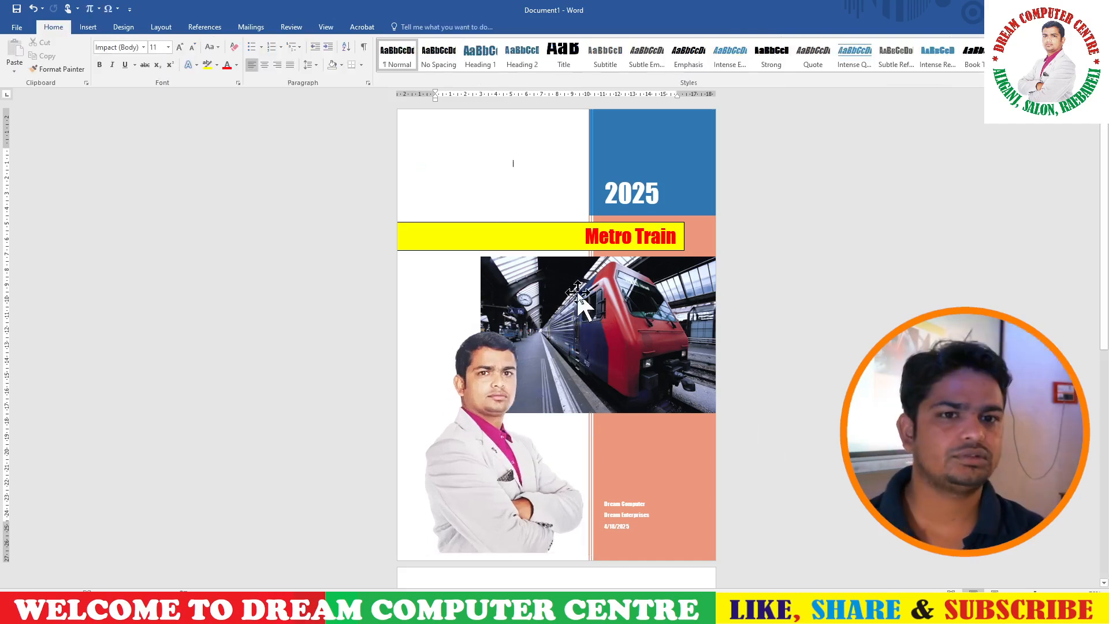
pyautogui.scroll(-8, 522, 418)
pyautogui.scroll(3, 510, 489)
pyautogui.scroll(5, 509, 489)
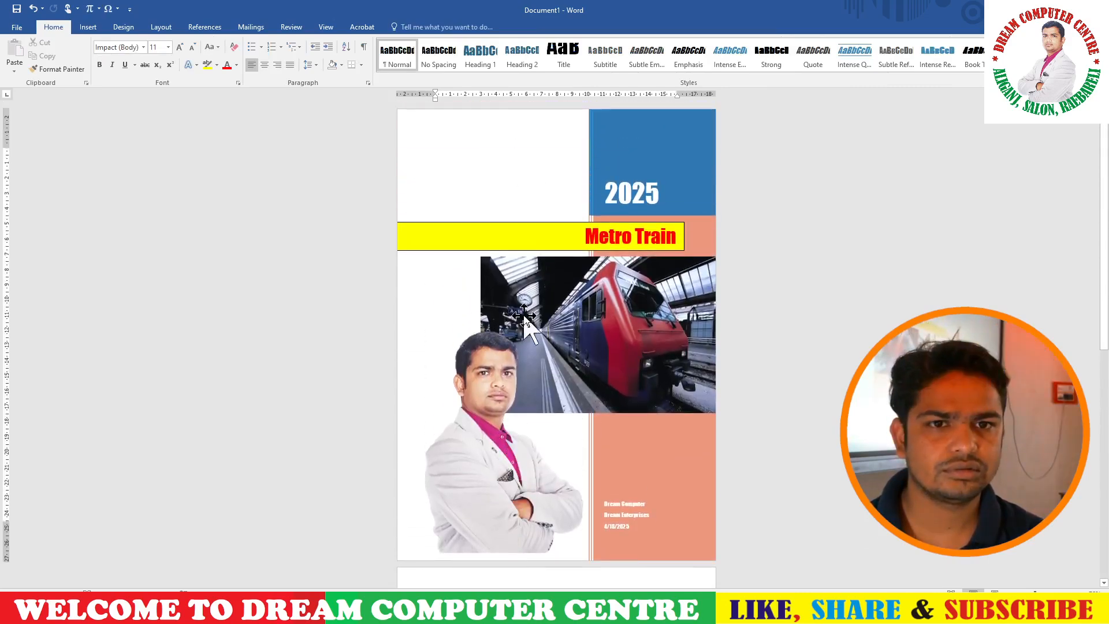
# Insert the "3rd batch" logo picture at the top of the cover page and shrink it to fit above the title bar
pyautogui.click(87, 27)
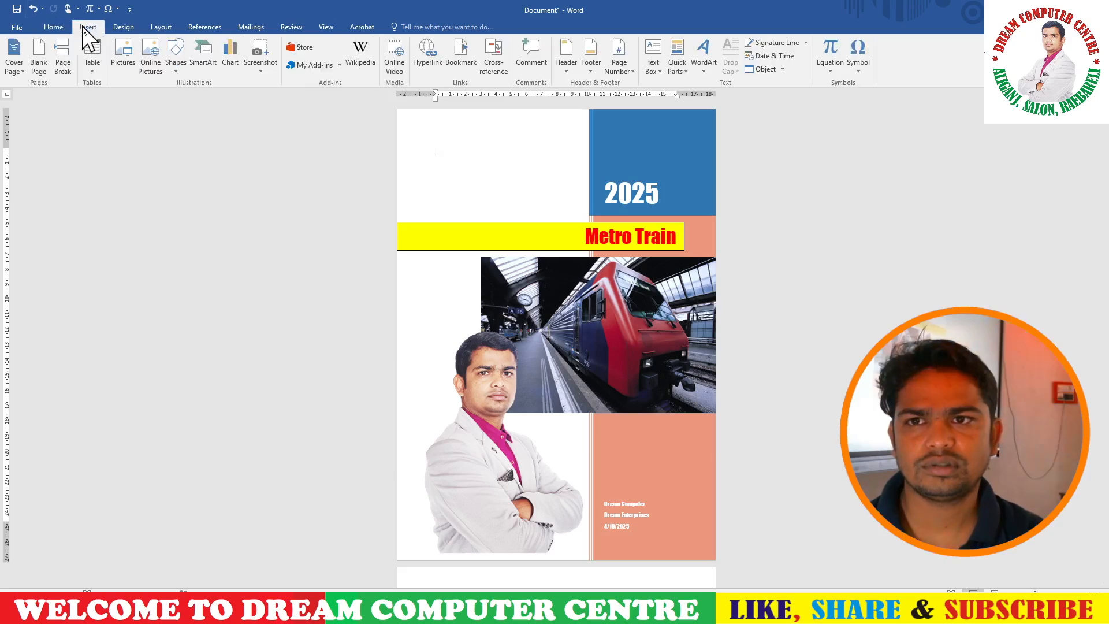
pyautogui.click(123, 58)
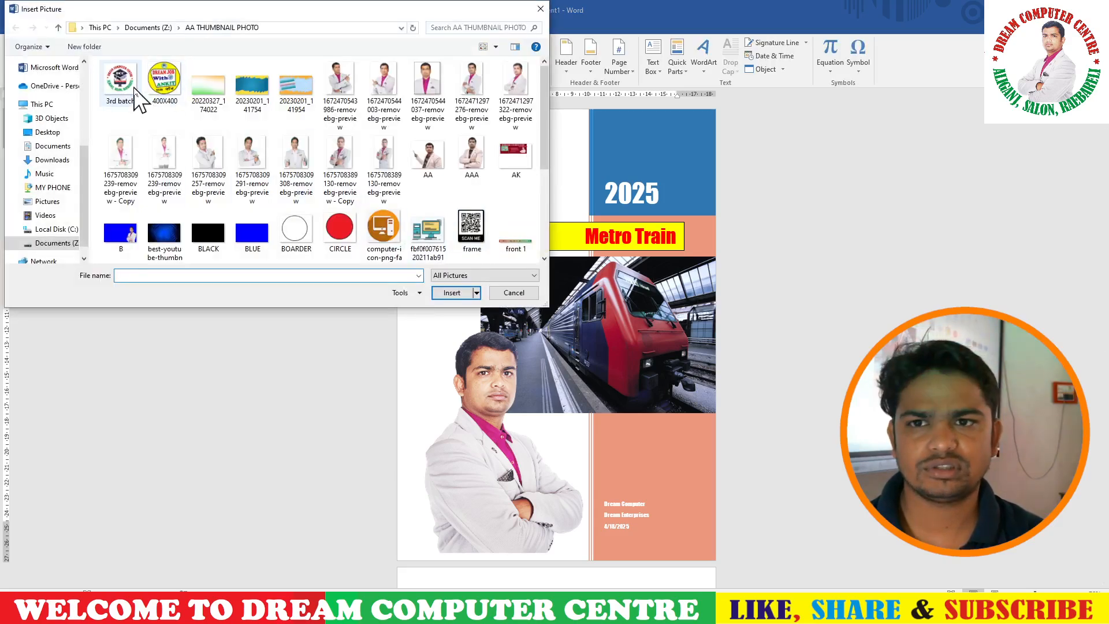
pyautogui.doubleClick(142, 105)
pyautogui.moveTo(653, 365); pyautogui.dragTo(495, 183)
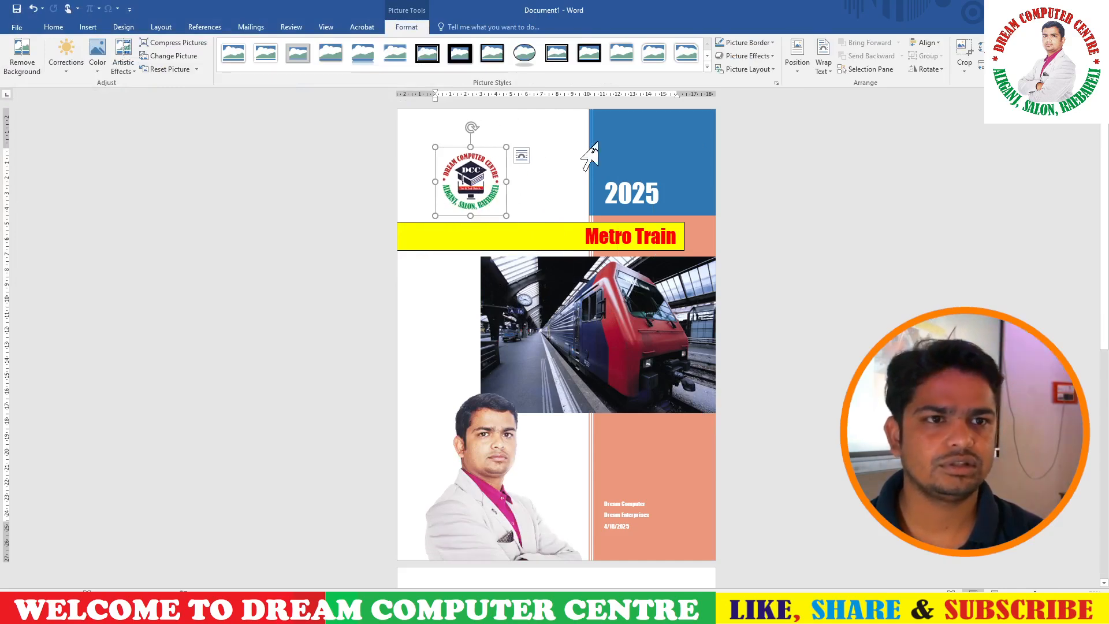
# Set the logo's text wrapping to In Front of Text and shift it slightly up in the white area above the title bar
pyautogui.click(823, 64)
pyautogui.click(850, 169)
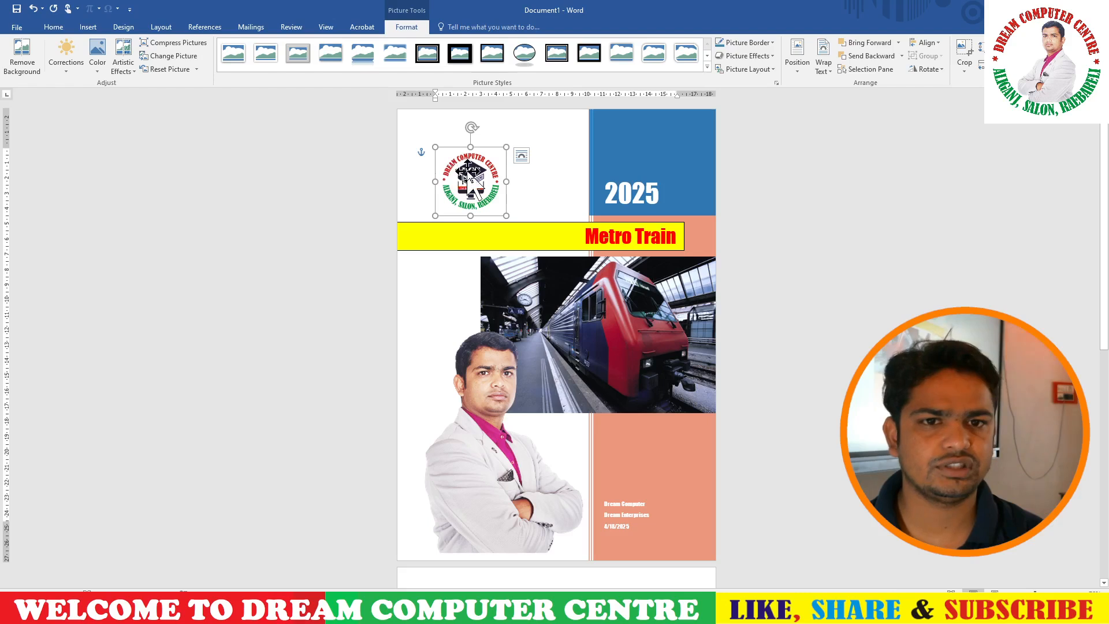
pyautogui.moveTo(469, 170); pyautogui.dragTo(480, 153)
pyautogui.click(839, 255)
# Generate sample paragraphs on the page after the cover with =rand()
pyautogui.scroll(-3, 600, 335)
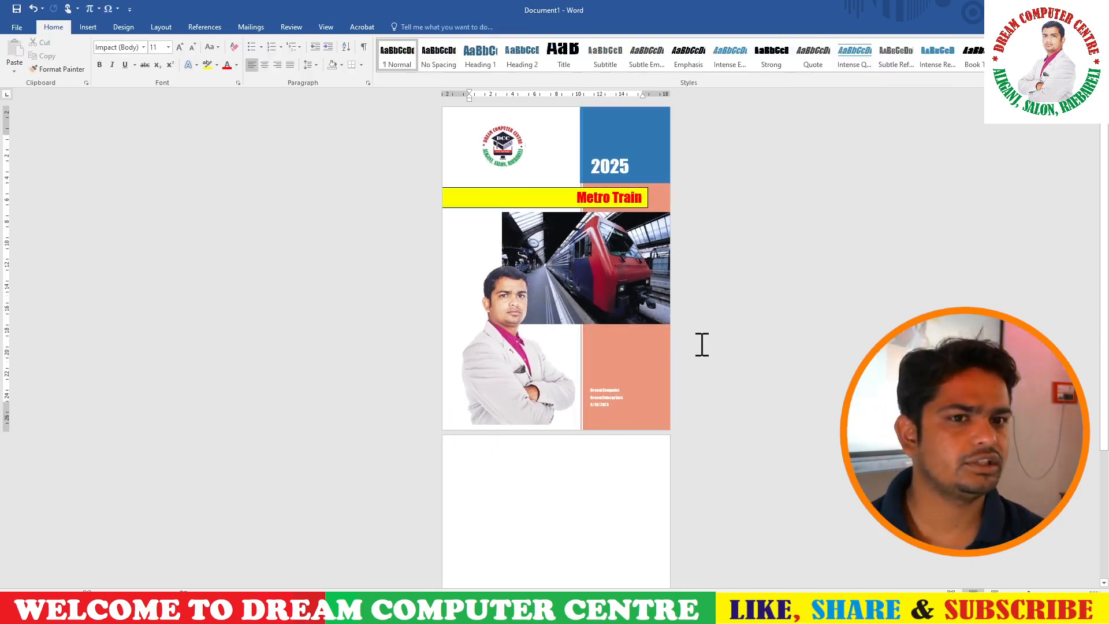
pyautogui.scroll(-5, 587, 404)
pyautogui.scroll(3, 584, 408)
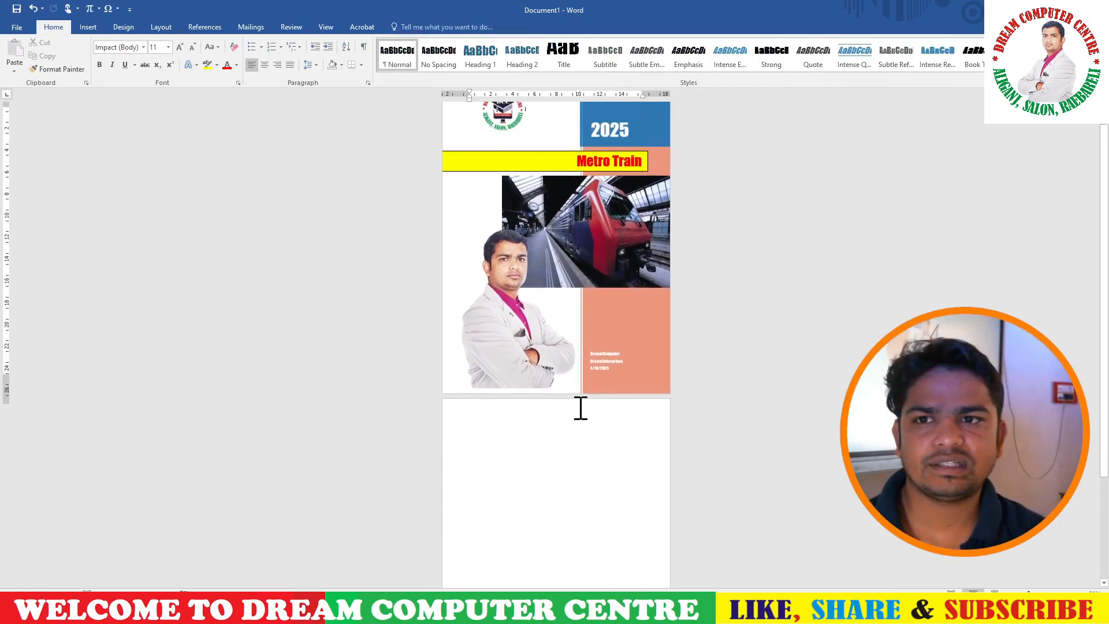
pyautogui.click(525, 445)
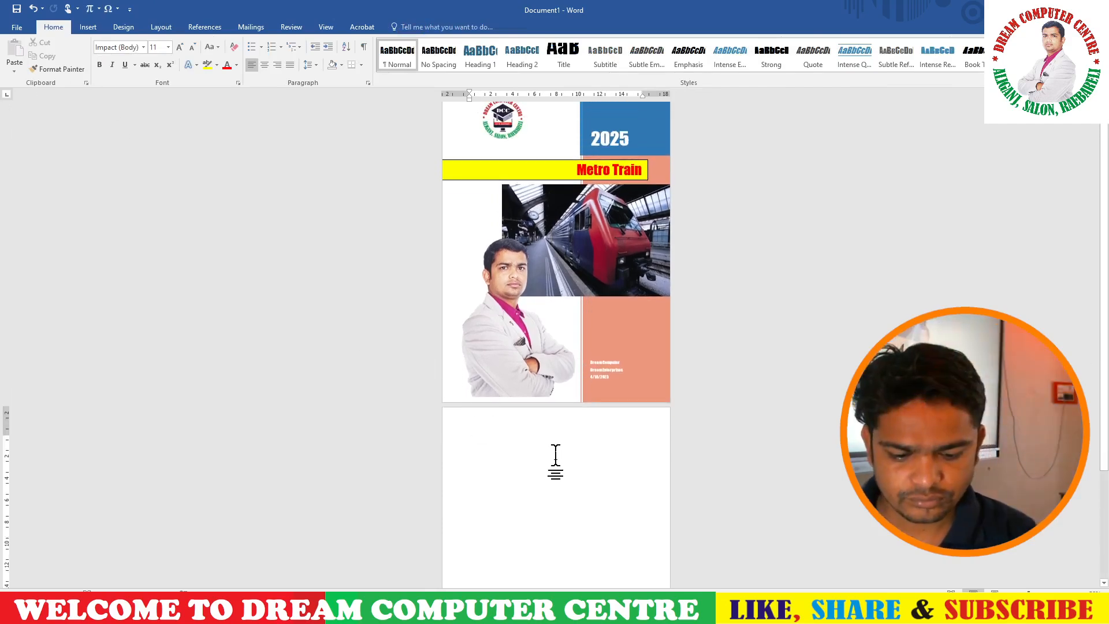
pyautogui.write('=rand()')
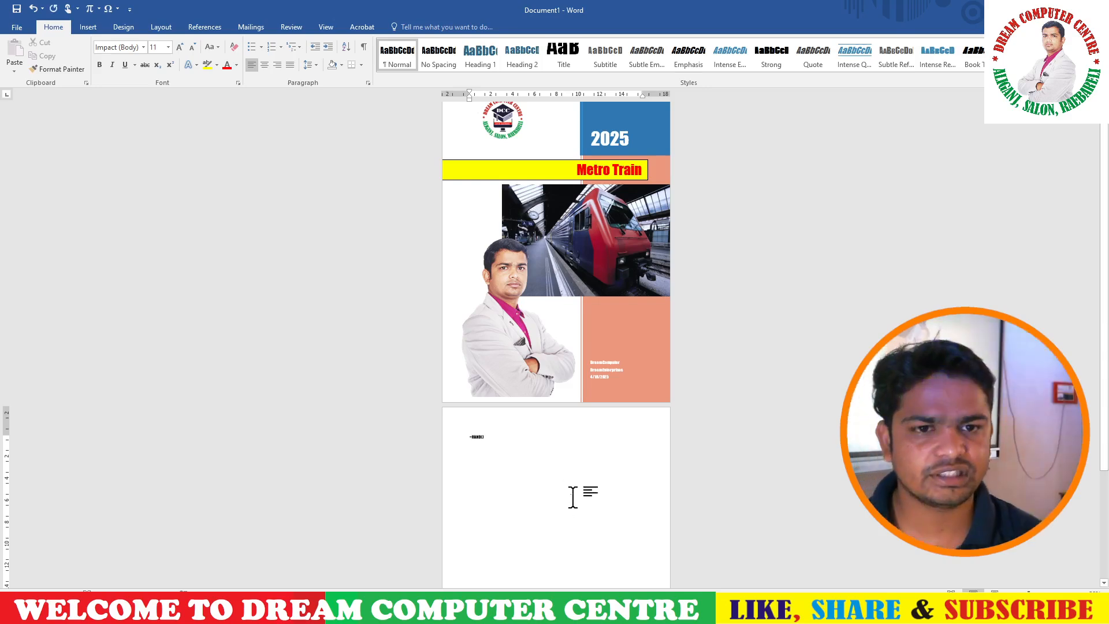
pyautogui.scroll(7, 572, 497)
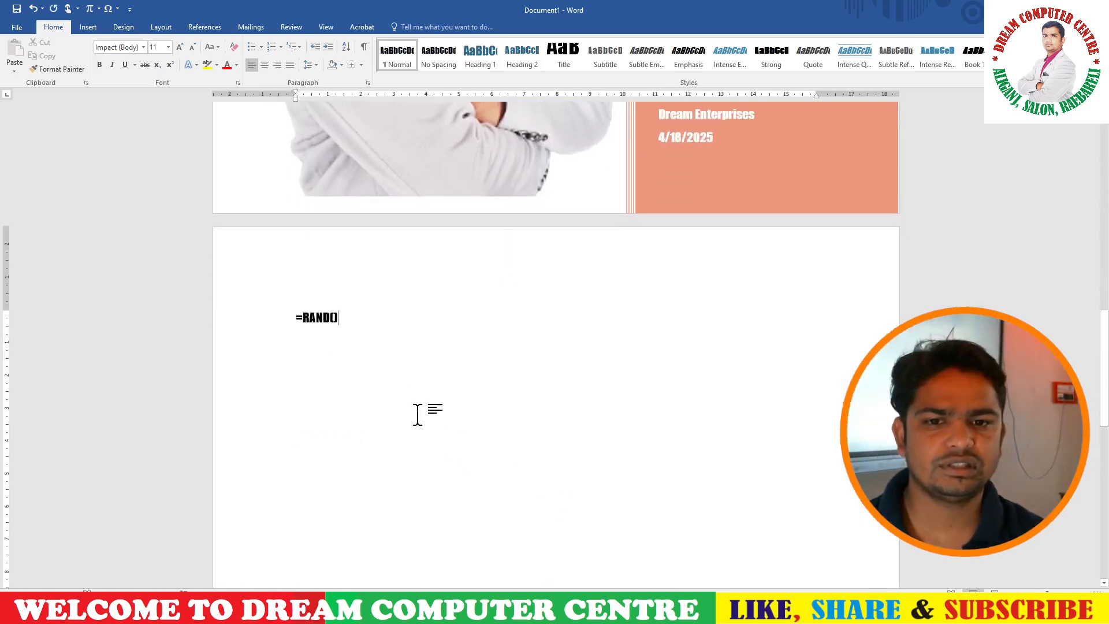
pyautogui.press('Return')
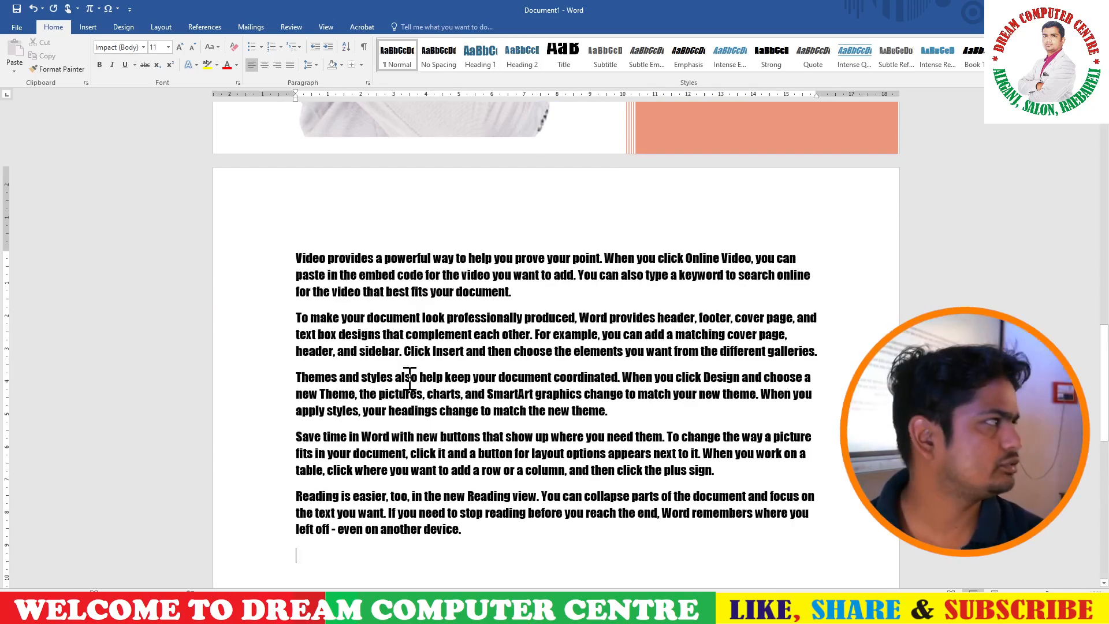
pyautogui.scroll(-3, 414, 375)
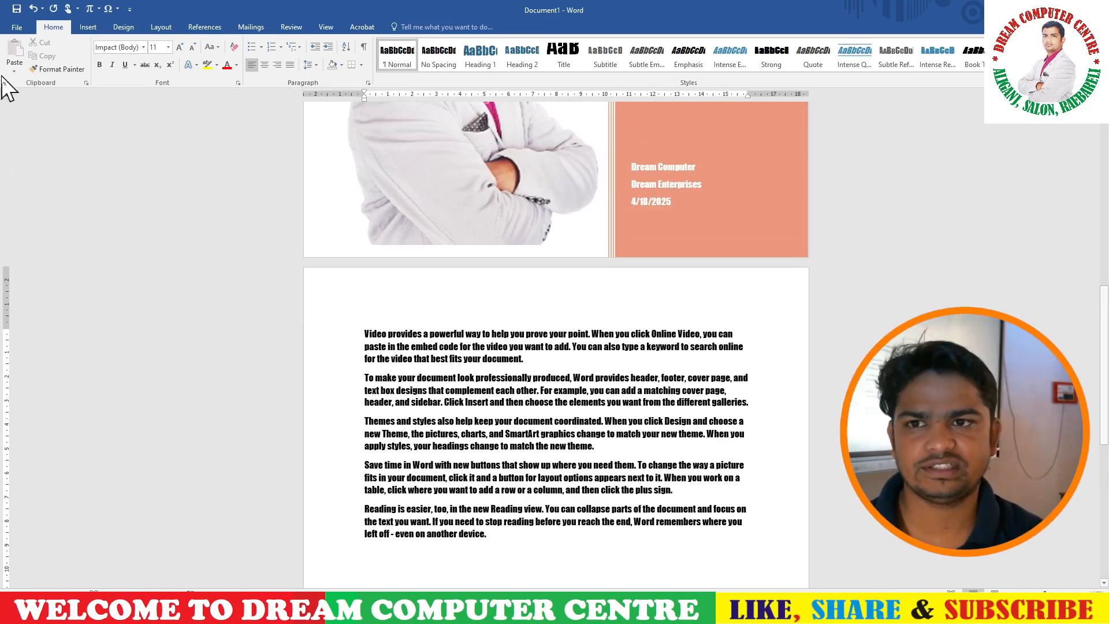
# Insert a blank page after the first sample paragraph and zoom out to view the whole document
pyautogui.click(88, 27)
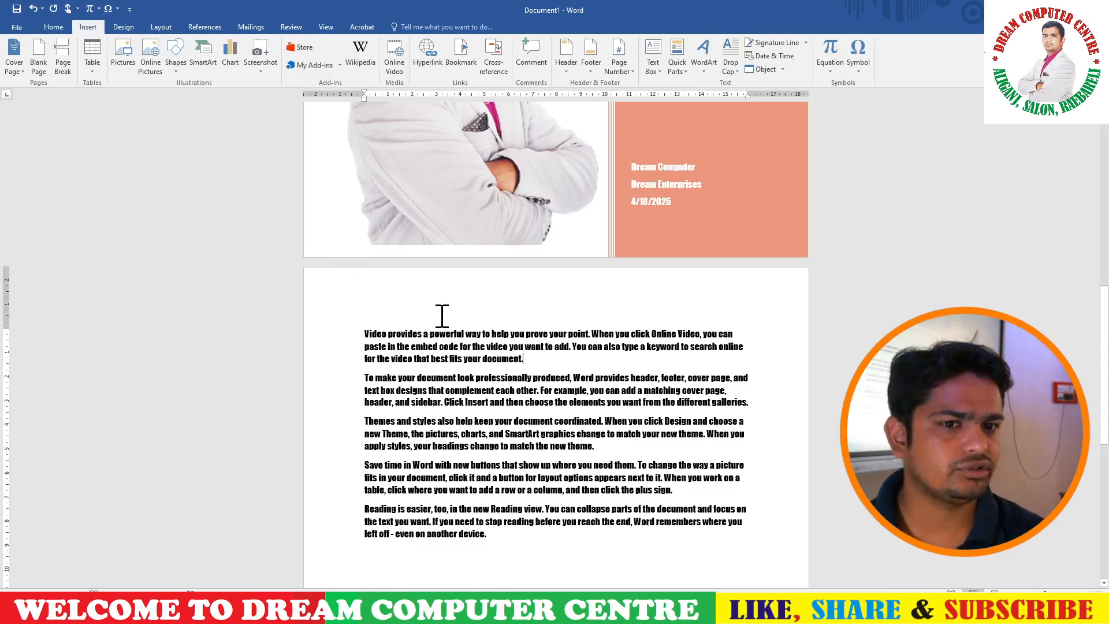
pyautogui.scroll(-5, 443, 315)
pyautogui.keyDown('ctrl'); pyautogui.scroll(4, 456, 356); pyautogui.keyUp('ctrl')
pyautogui.keyDown('ctrl'); pyautogui.scroll(-2, 439, 361); pyautogui.keyUp('ctrl')
pyautogui.scroll(-4, 496, 413)
pyautogui.scroll(2, 502, 449)
pyautogui.scroll(6, 502, 449)
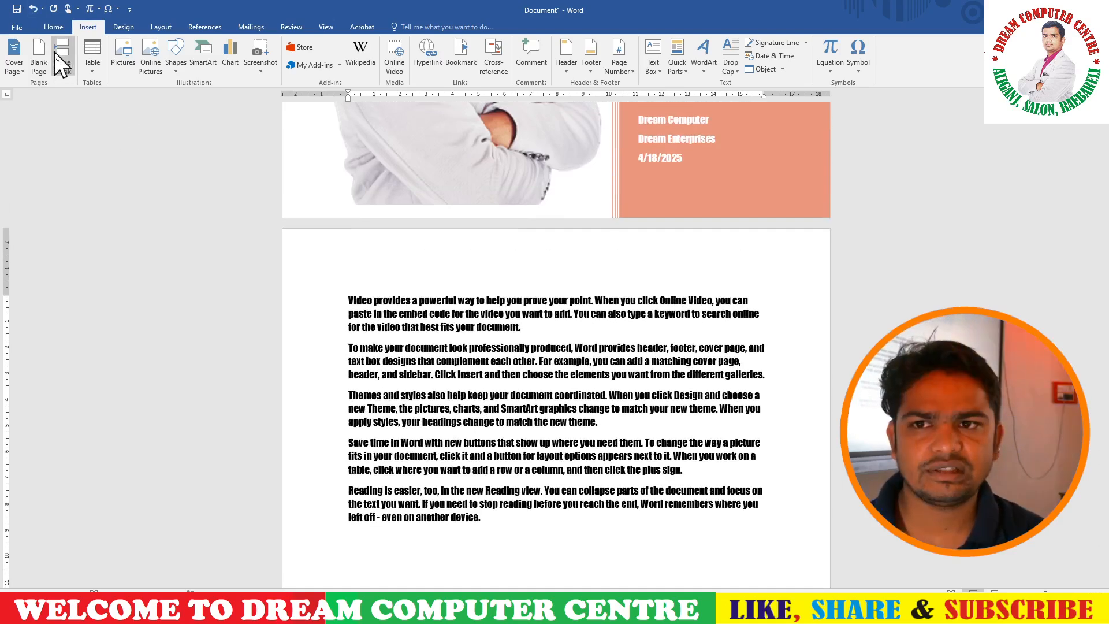
pyautogui.click(63, 56)
pyautogui.scroll(-2, 445, 300)
pyautogui.keyDown('ctrl'); pyautogui.scroll(-2, 559, 410); pyautogui.keyUp('ctrl')
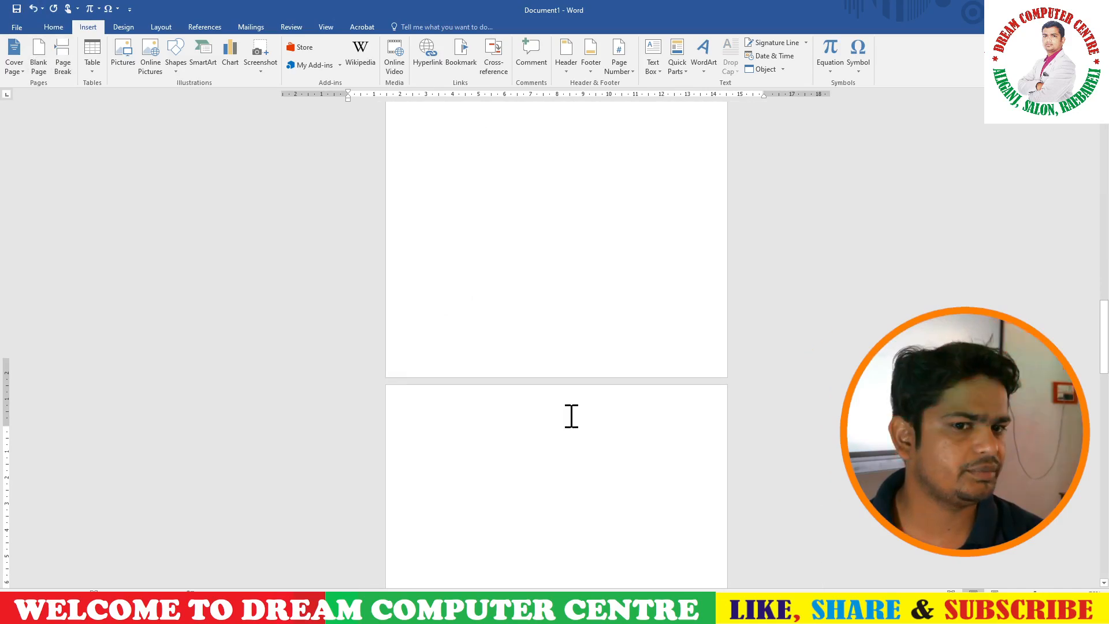
pyautogui.keyDown('ctrl'); pyautogui.scroll(-4, 559, 410); pyautogui.keyUp('ctrl')
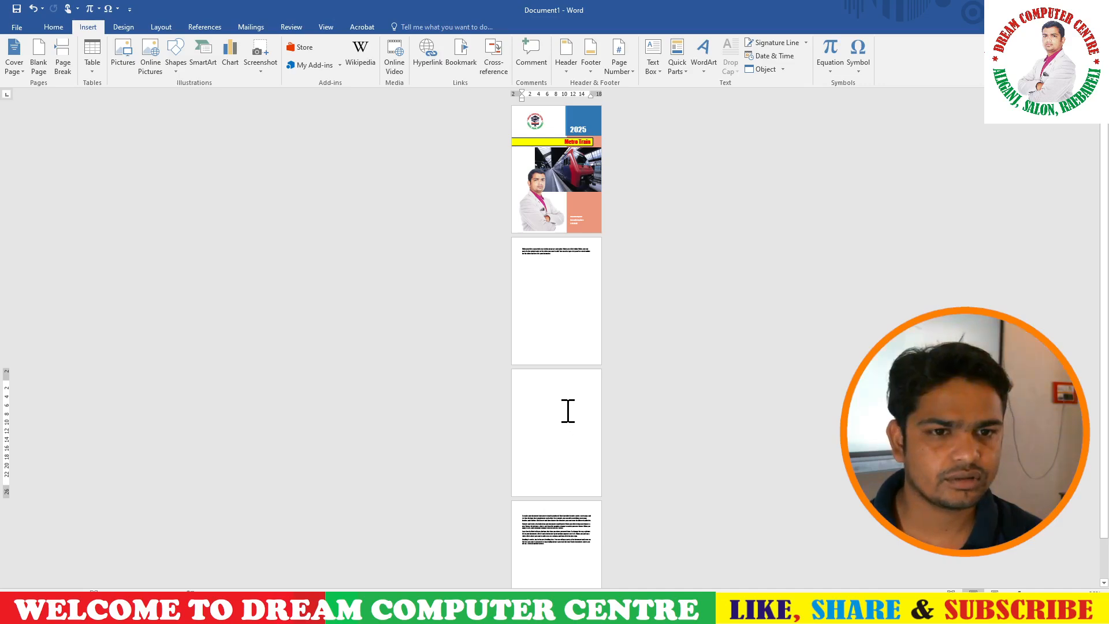
# Remove the blank page after the first paragraph and try one after the last sample paragraph instead
pyautogui.press('BackSpace')
pyautogui.press('BackSpace')
pyautogui.keyDown('ctrl'); pyautogui.scroll(4, 568, 410); pyautogui.keyUp('ctrl')
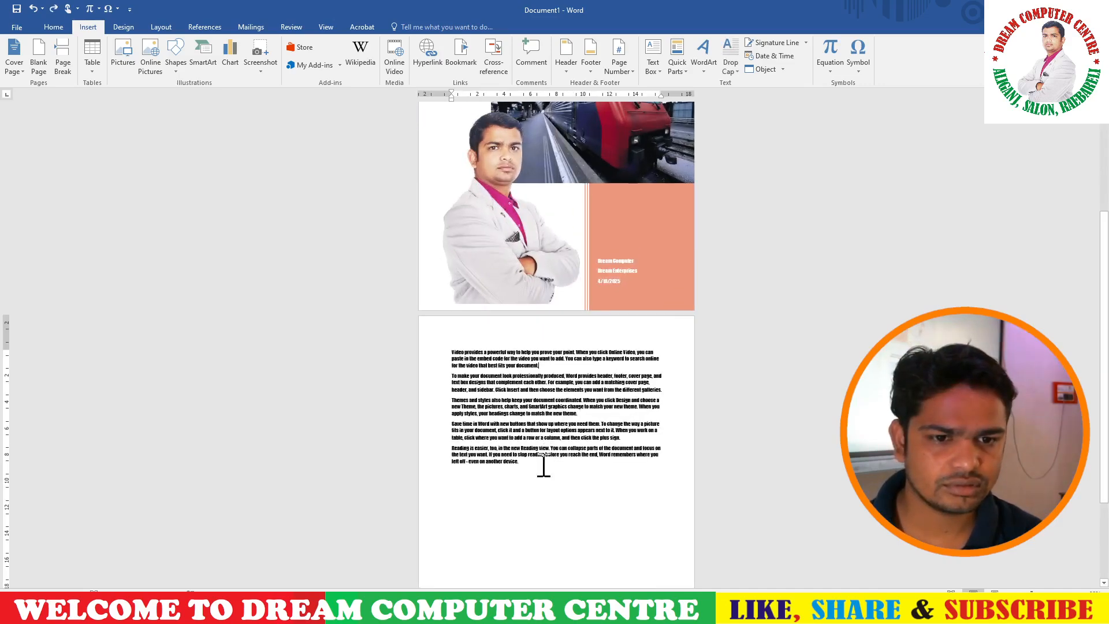
pyautogui.scroll(-2, 534, 474)
pyautogui.click(45, 65)
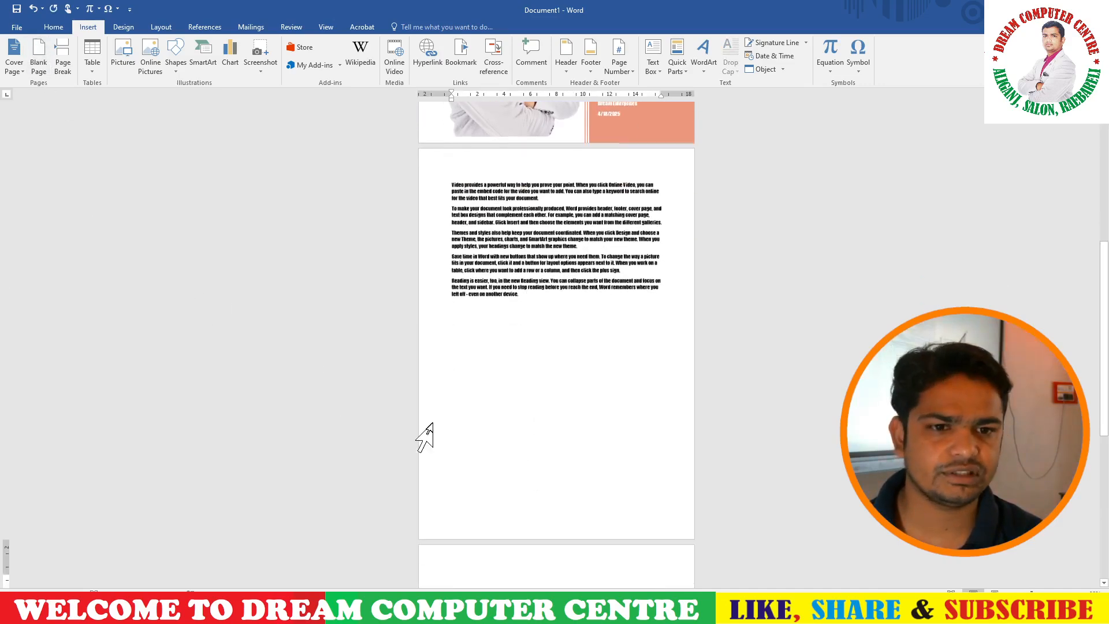
pyautogui.scroll(-3, 600, 462)
pyautogui.scroll(2, 619, 476)
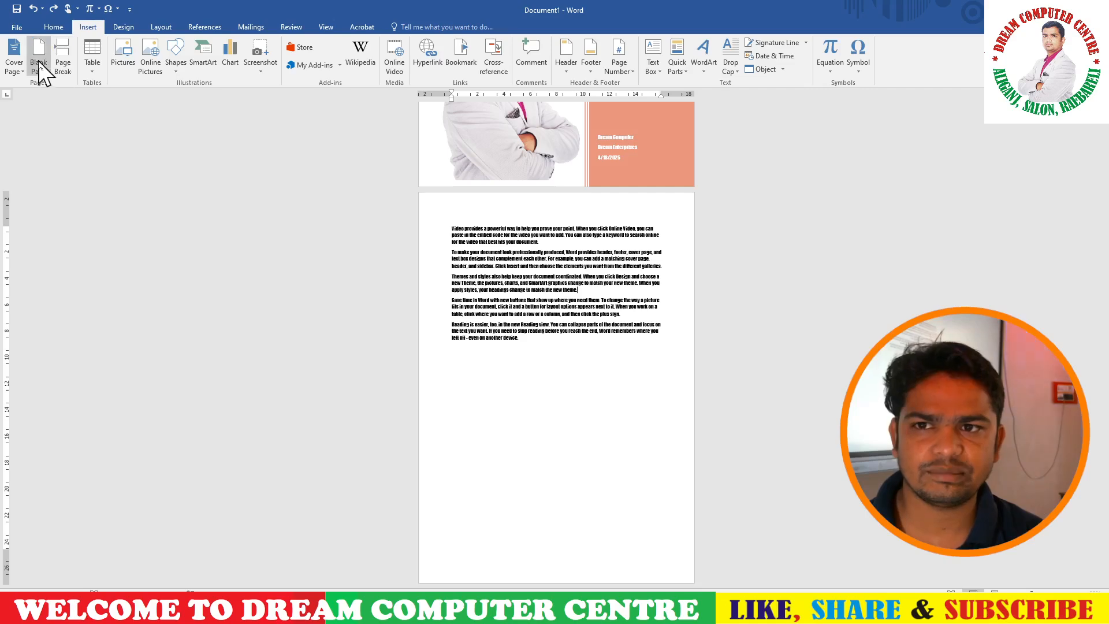
# Try inserting a blank page after the third sample paragraph, check the pages that follow, and undo it
pyautogui.scroll(-1, 198, 179)
pyautogui.scroll(-5, 601, 376)
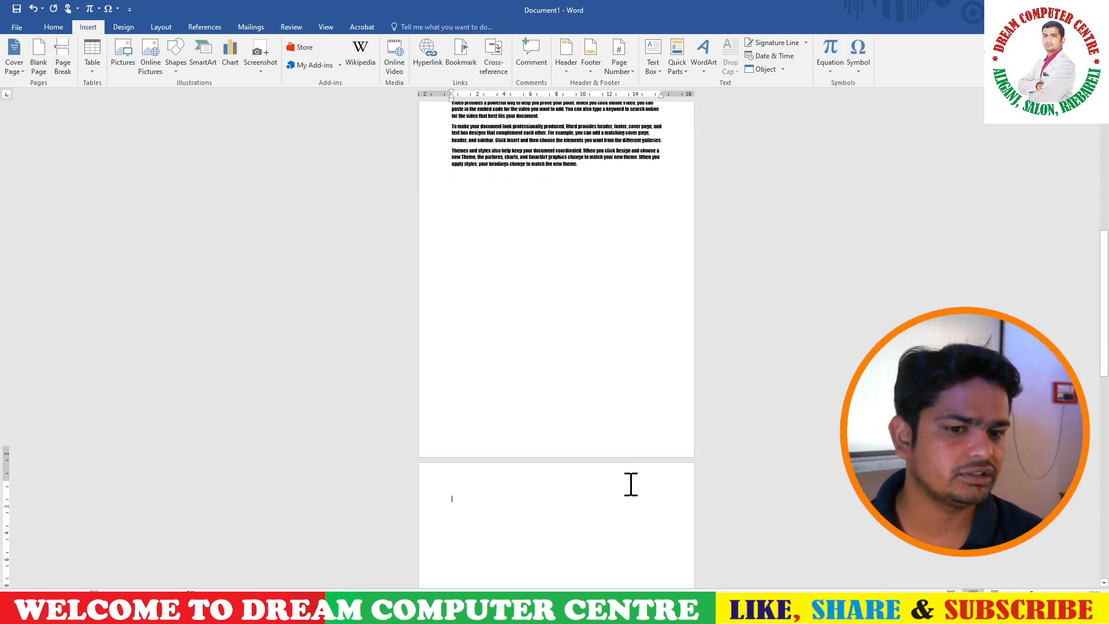
pyautogui.scroll(-5, 621, 506)
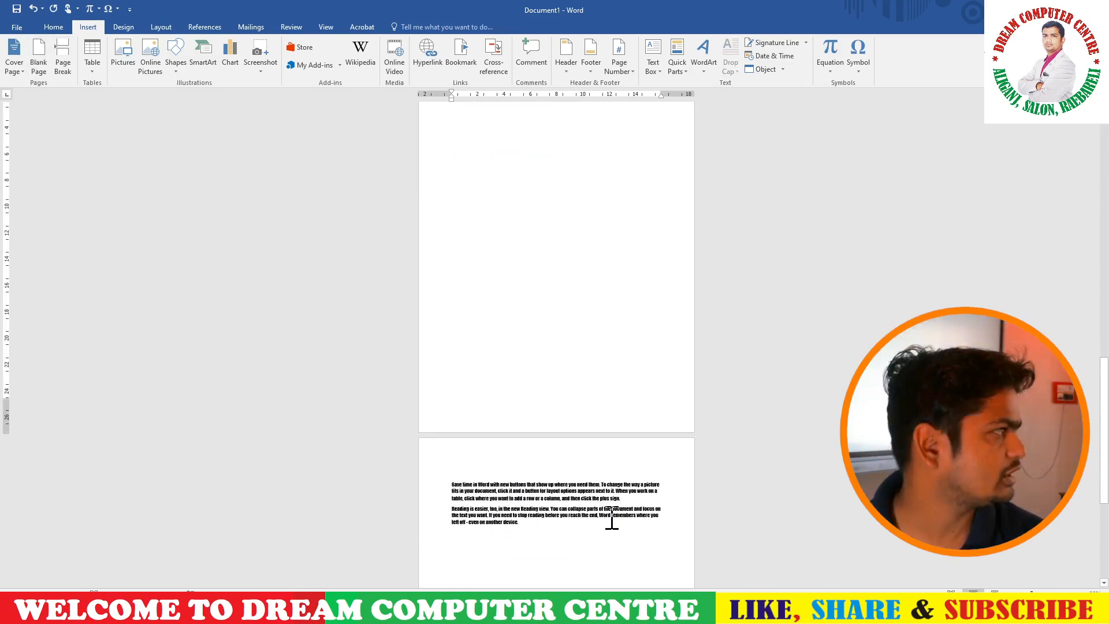
pyautogui.hotkey('ctrl', 'z')
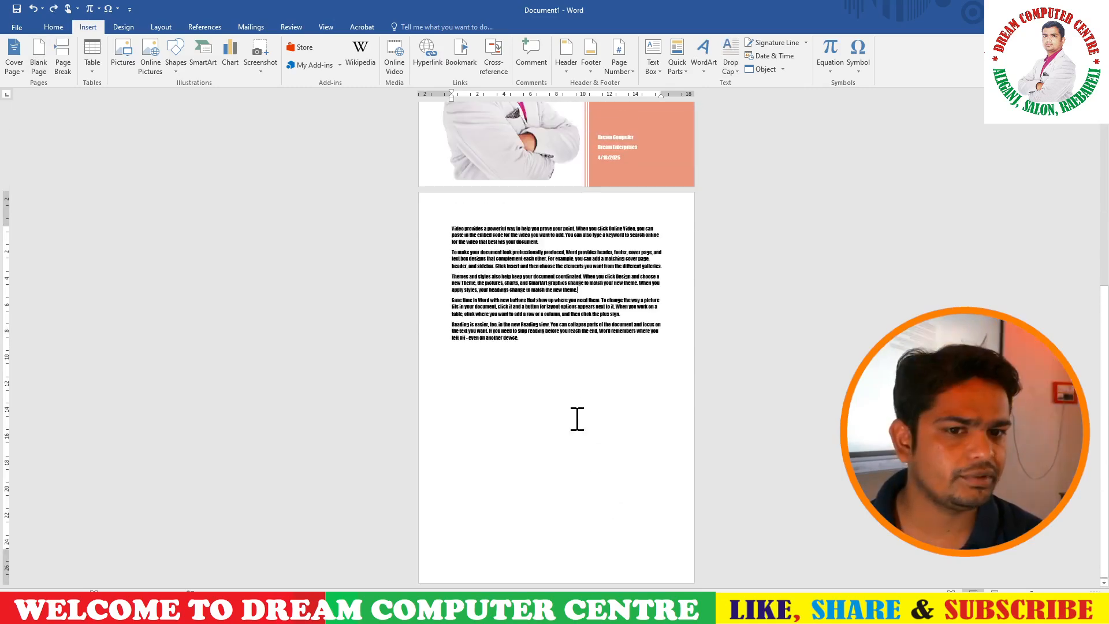
# Insert a page break after the first sample paragraph so the remaining paragraphs start on a new page
pyautogui.click(587, 298)
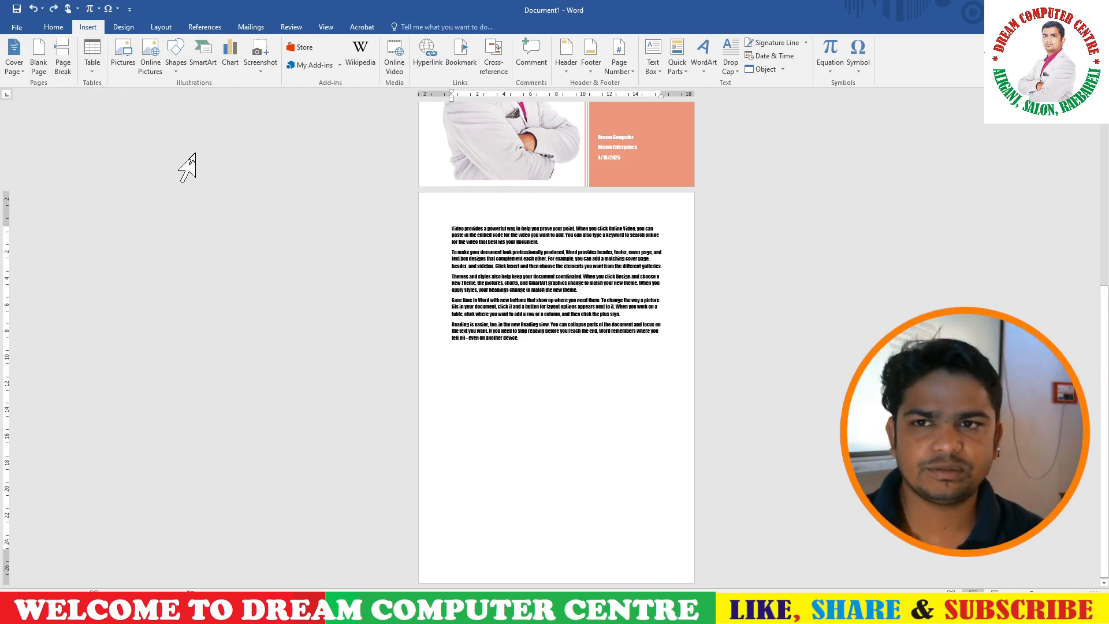
pyautogui.click(64, 63)
pyautogui.scroll(-5, 636, 520)
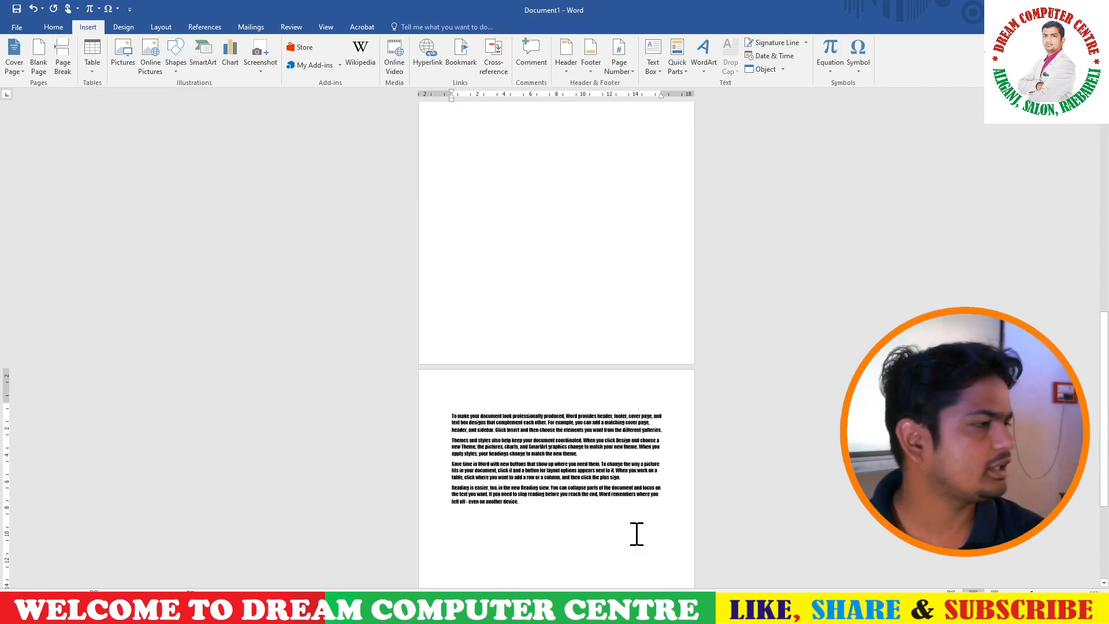